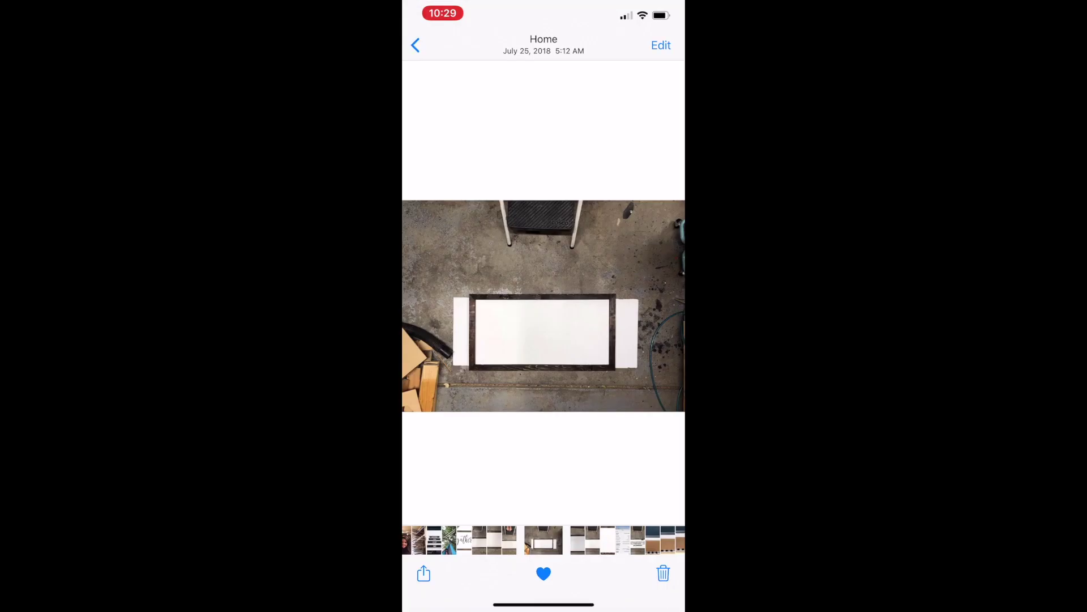
# - Open the dark-framed blank sign photo in the iOS Photos editor
pyautogui.click(661, 45)
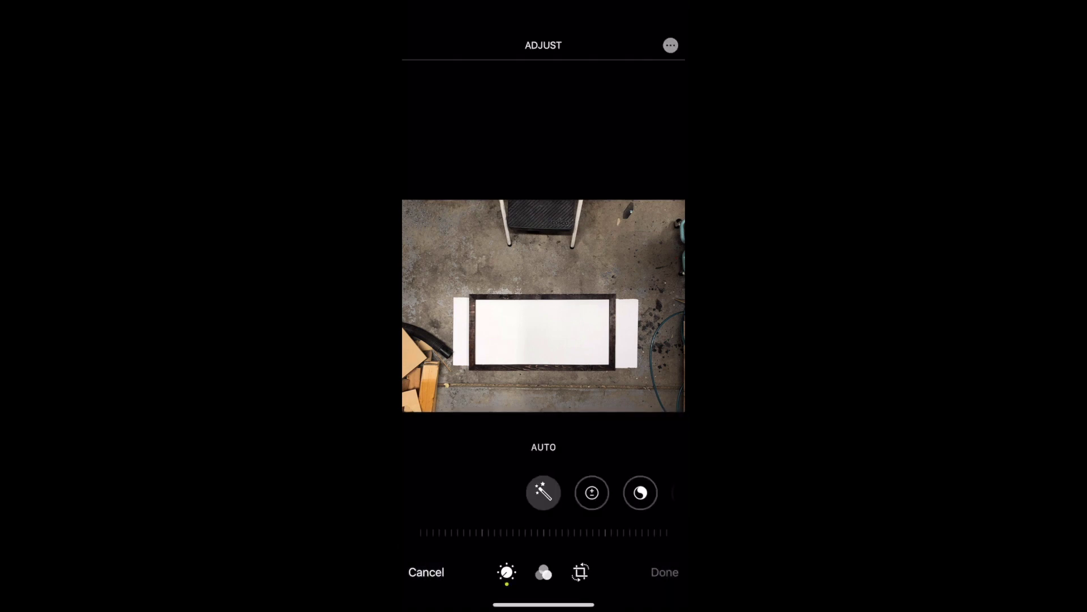
# - Tilt the sign photo's Straighten dial to -1, return it to 0, and save
pyautogui.click(580, 572)
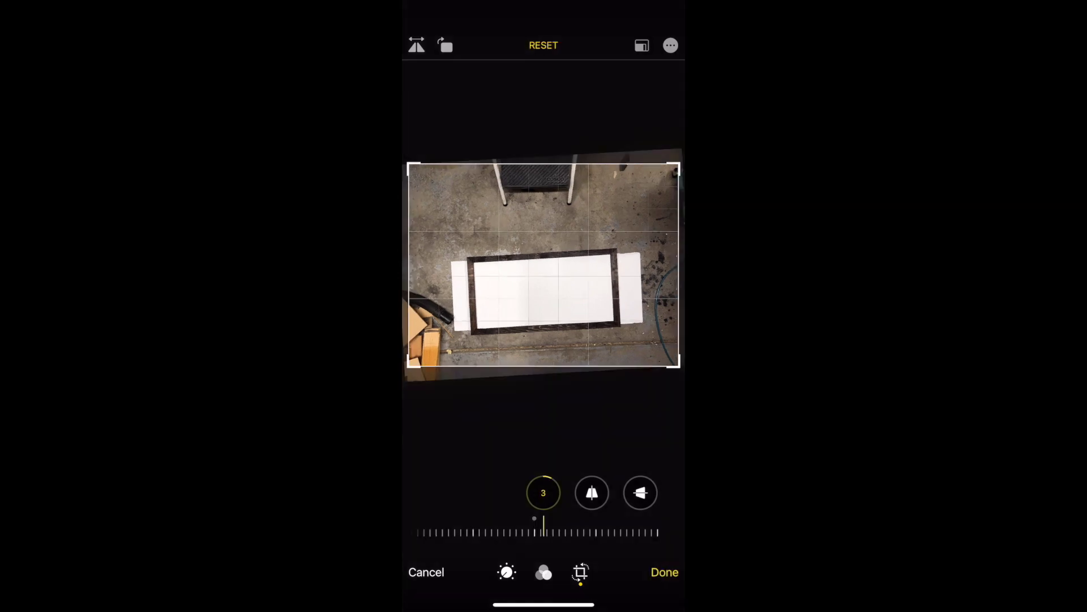
pyautogui.moveTo(543, 533); pyautogui.dragTo(547, 533)
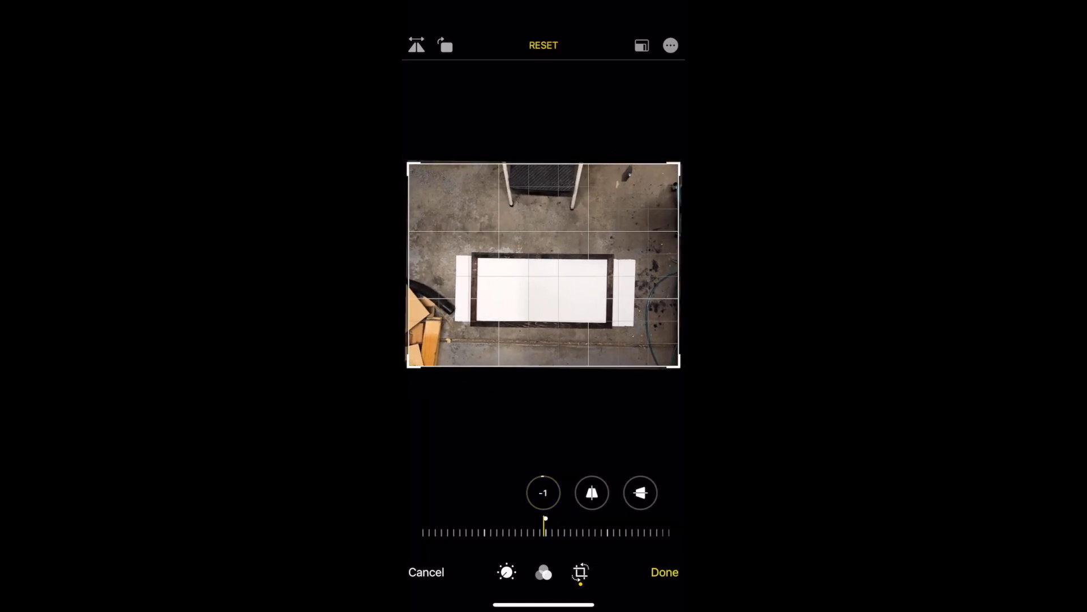
pyautogui.moveTo(547, 532); pyautogui.dragTo(545, 532)
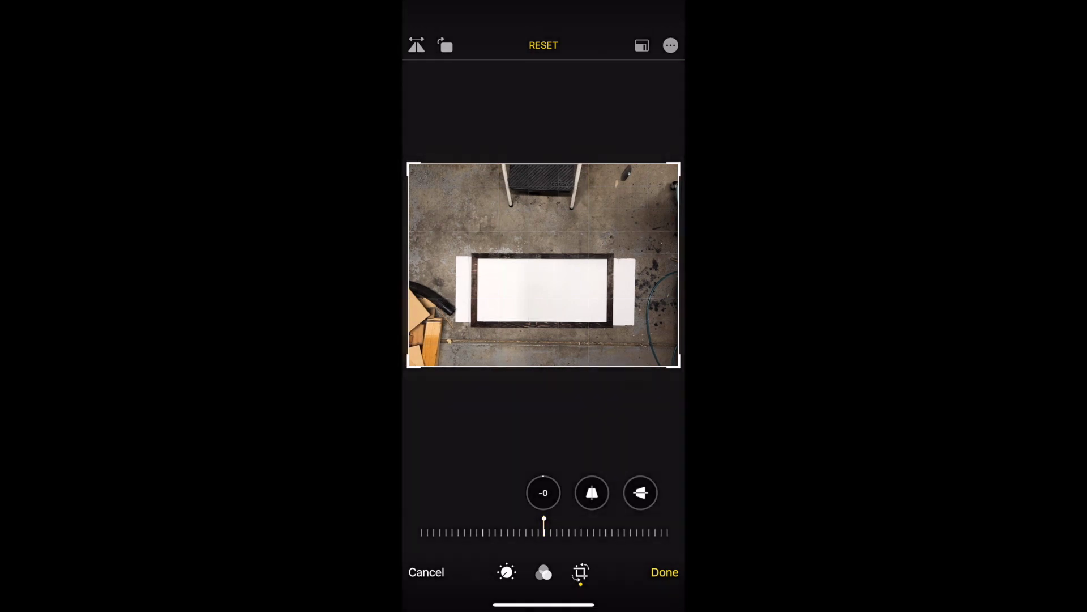
pyautogui.click(665, 572)
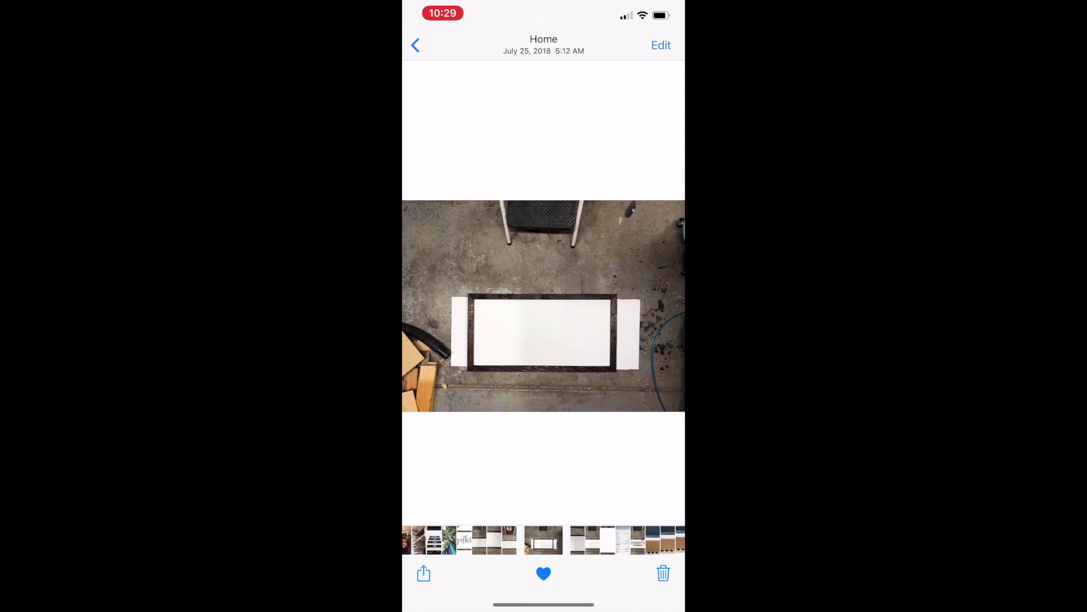
# - Crop the right, left, top and bottom edges in to the dark wooden frame
pyautogui.click(661, 45)
pyautogui.click(581, 572)
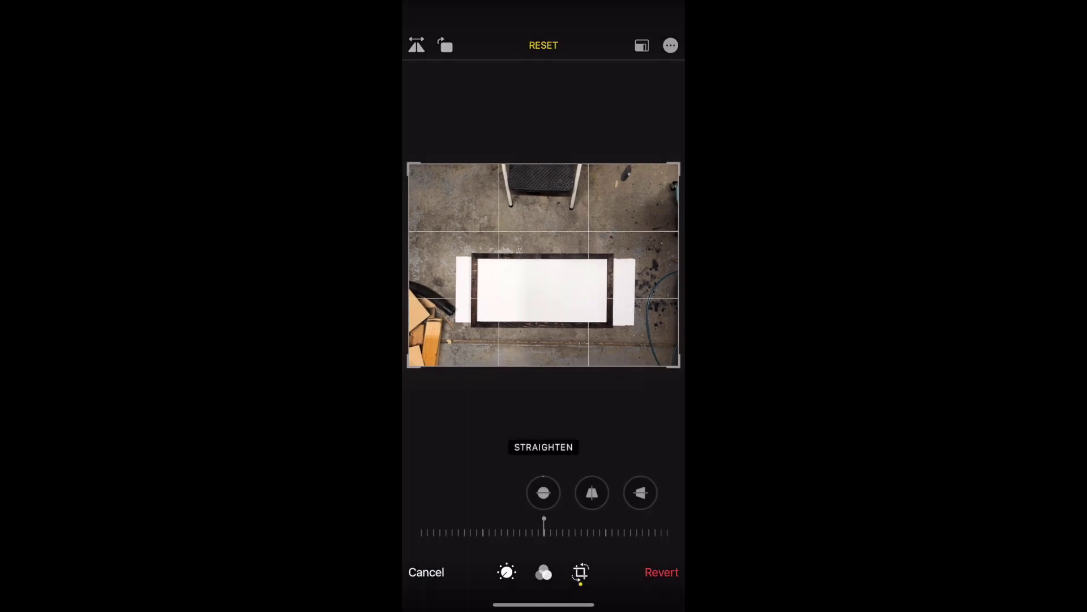
pyautogui.moveTo(682, 266); pyautogui.dragTo(619, 267)
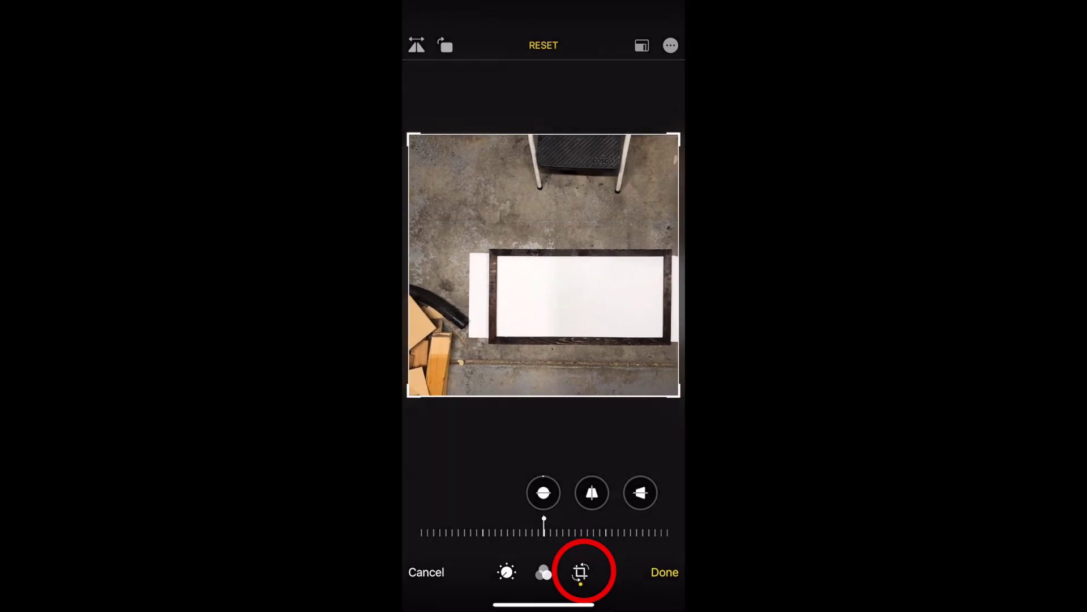
pyautogui.moveTo(422, 266); pyautogui.dragTo(481, 266)
pyautogui.moveTo(580, 134); pyautogui.dragTo(580, 227)
pyautogui.moveTo(580, 397); pyautogui.dragTo(580, 360)
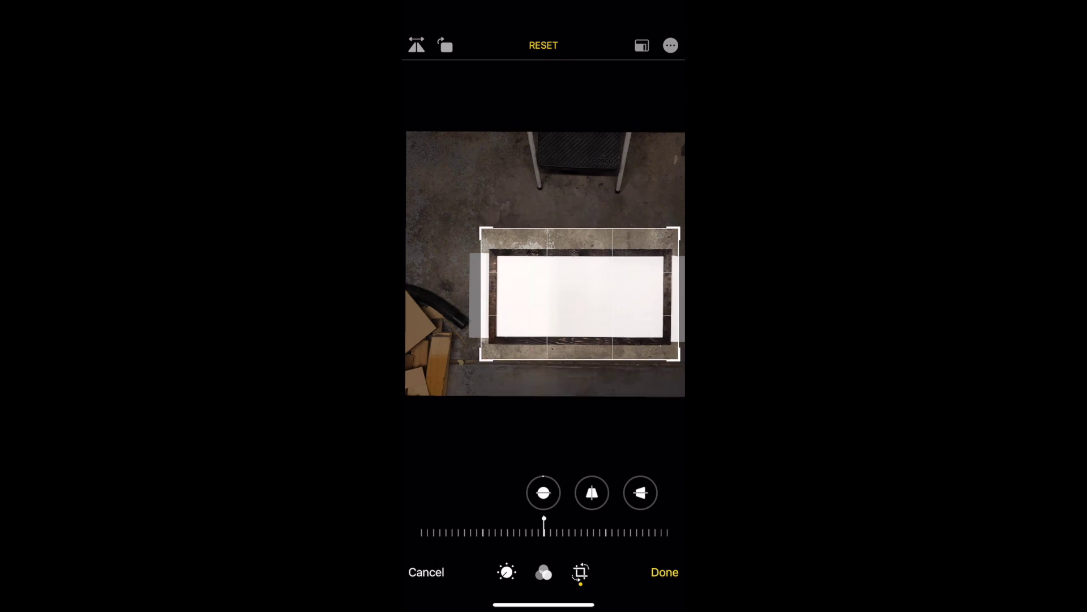
pyautogui.click(665, 572)
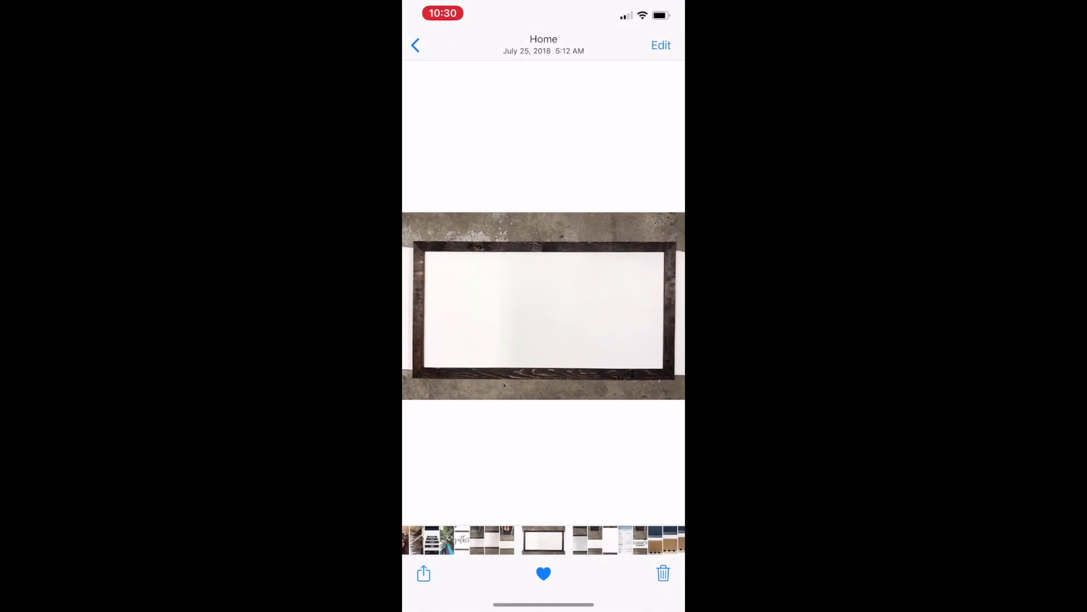
# - Correct the vertical and horizontal perspective to square up the sign, and save
pyautogui.click(660, 43)
pyautogui.click(580, 572)
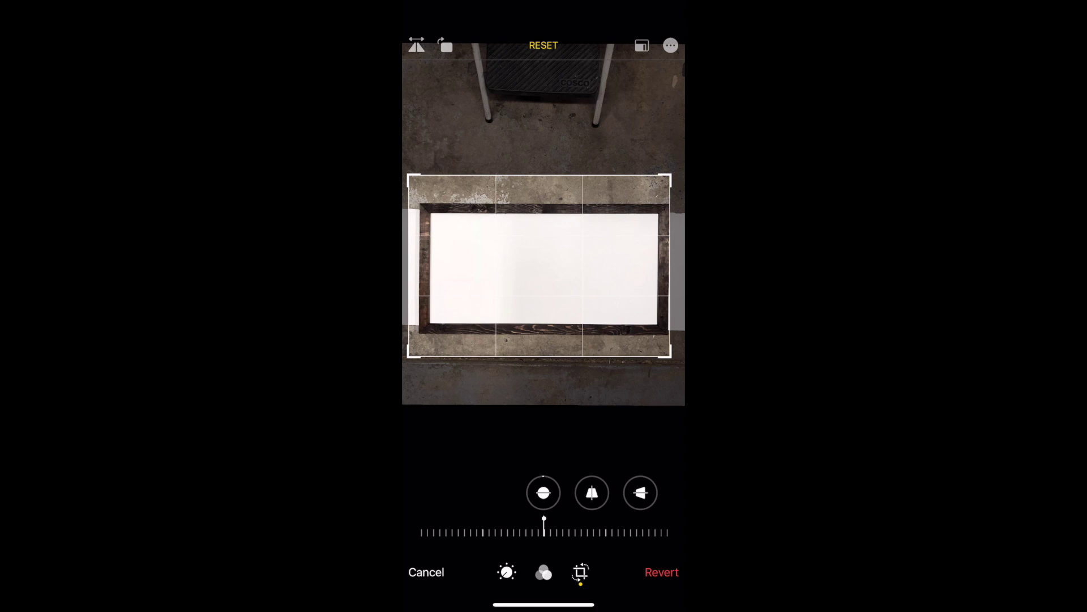
pyautogui.click(592, 492)
pyautogui.click(495, 492)
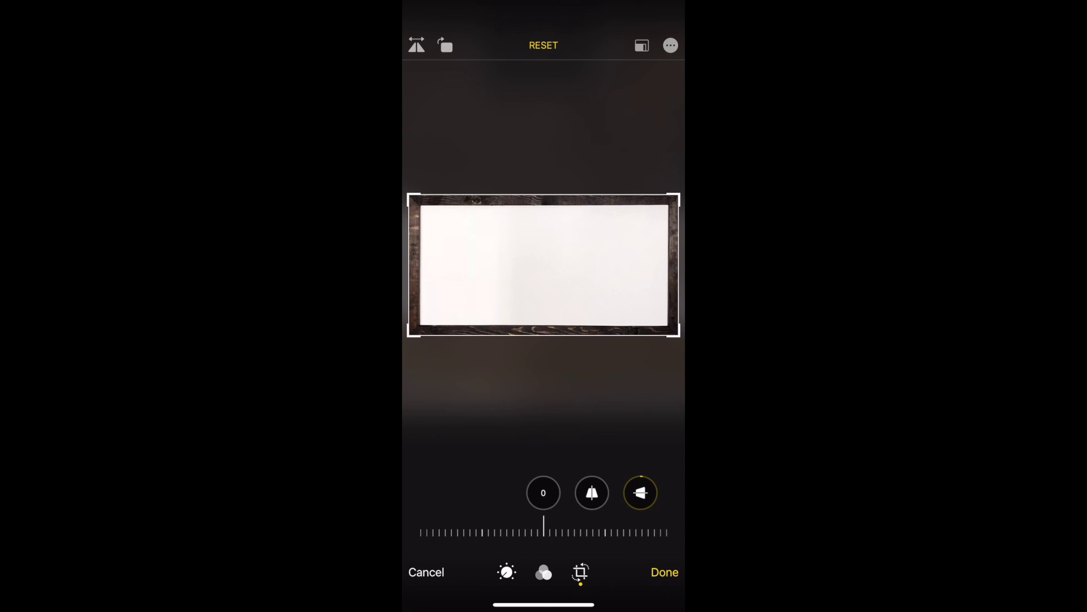
pyautogui.click(665, 572)
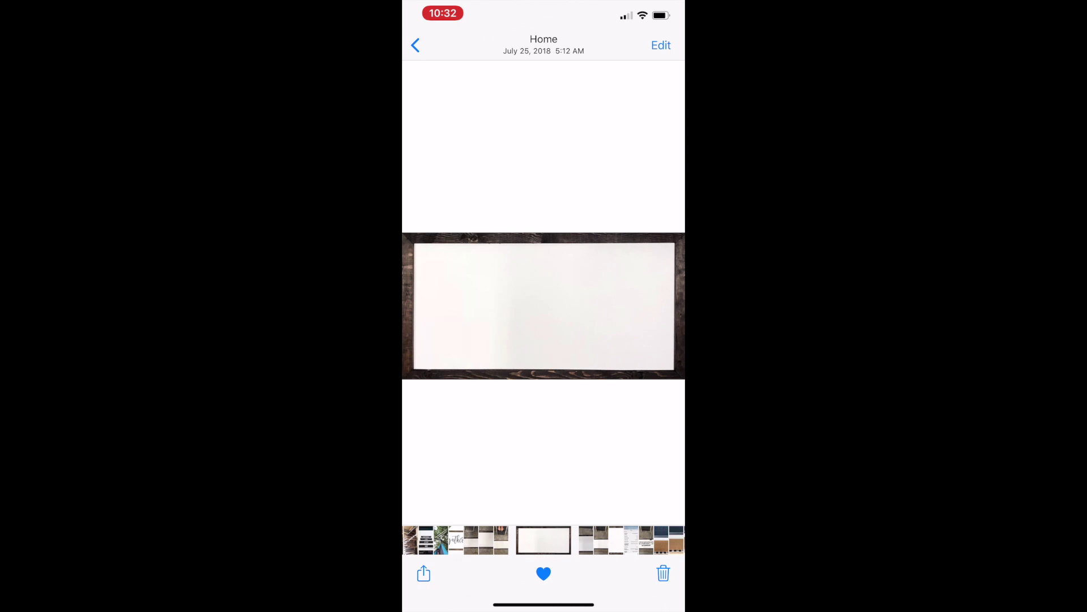
# - Raise the sign photo's exposure to 38 and lower its contrast
pyautogui.click(661, 46)
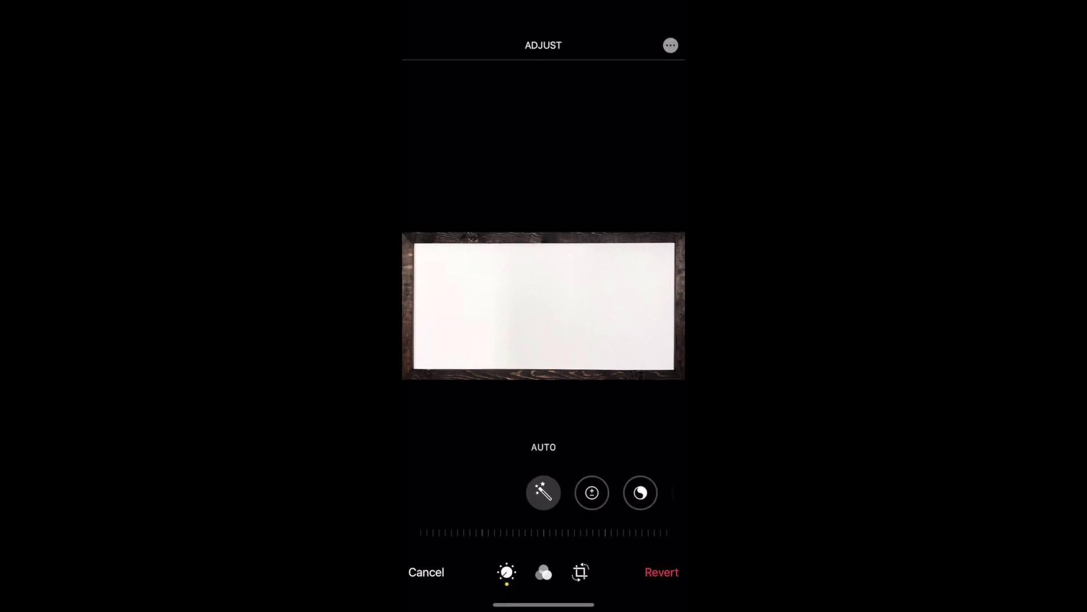
pyautogui.click(581, 572)
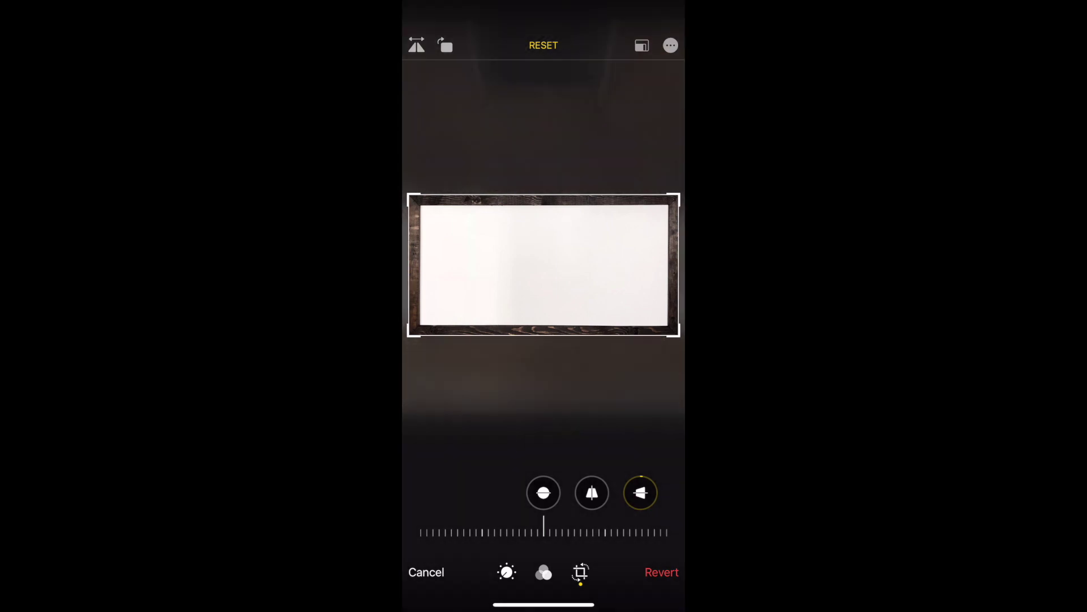
pyautogui.click(543, 573)
pyautogui.click(506, 572)
pyautogui.moveTo(591, 533); pyautogui.dragTo(543, 532)
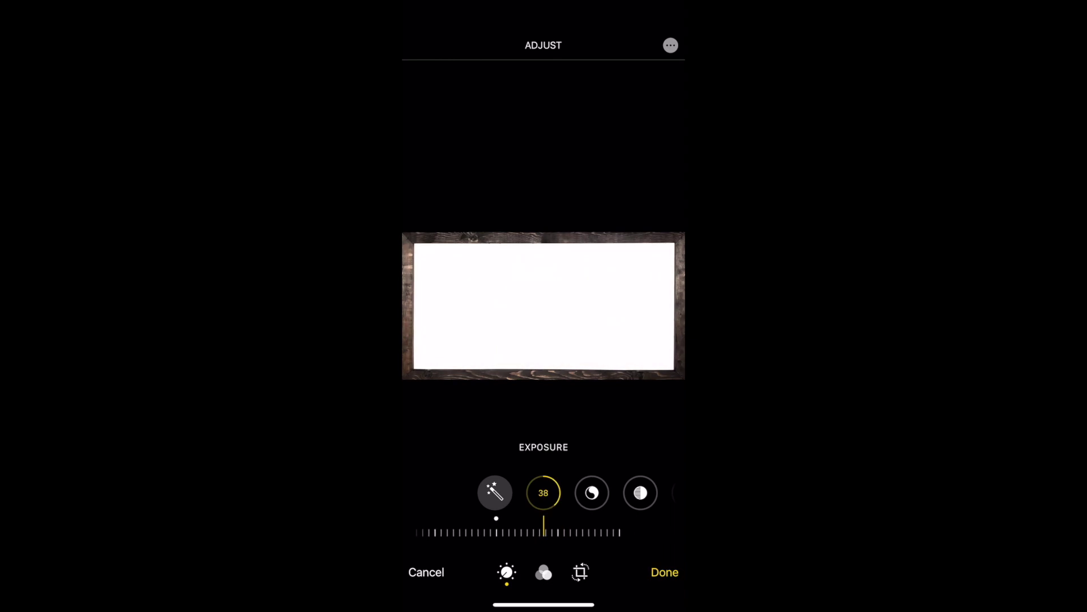
pyautogui.moveTo(641, 492); pyautogui.dragTo(445, 493)
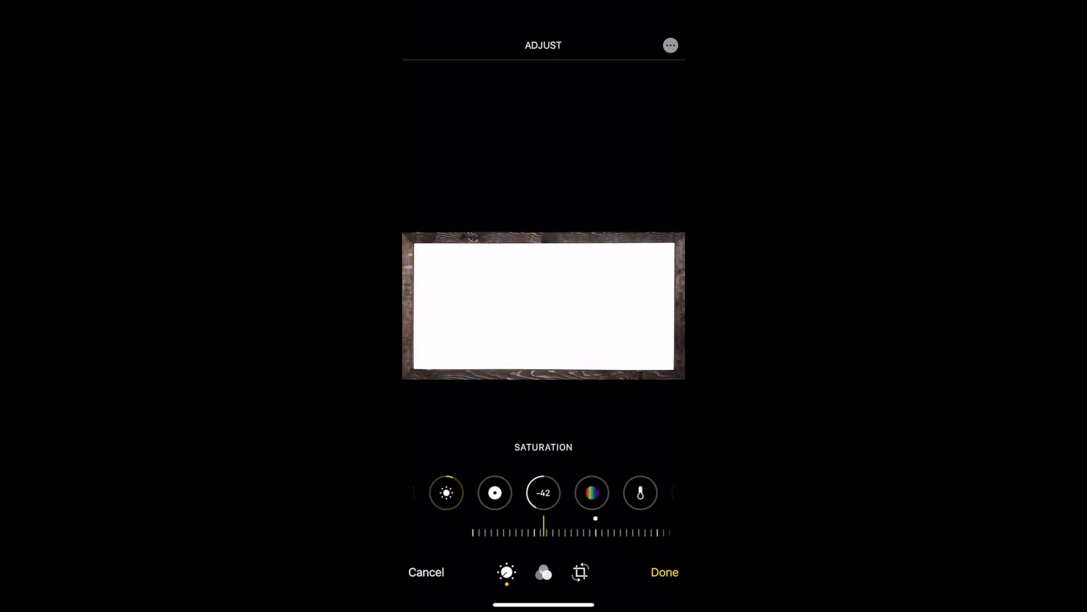
# - Lower saturation and warmth, adjust the tint, and save the colour edits
pyautogui.moveTo(592, 532); pyautogui.dragTo(544, 533)
pyautogui.moveTo(495, 493); pyautogui.dragTo(446, 493)
pyautogui.moveTo(592, 533); pyautogui.dragTo(544, 532)
pyautogui.moveTo(494, 493); pyautogui.dragTo(445, 493)
pyautogui.moveTo(510, 533); pyautogui.dragTo(544, 532)
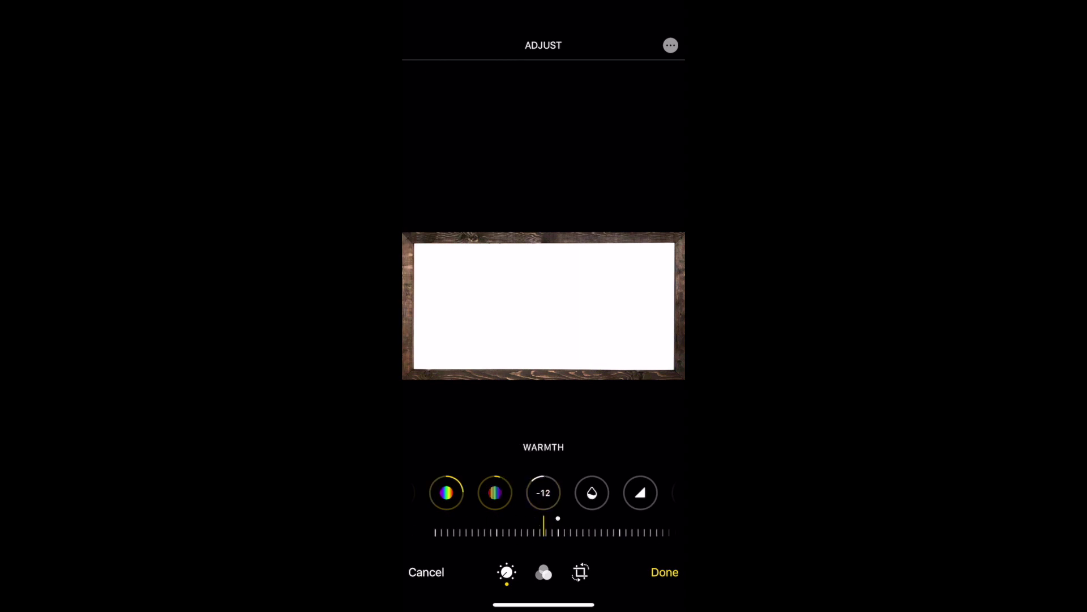
pyautogui.moveTo(495, 493); pyautogui.dragTo(446, 493)
pyautogui.moveTo(592, 532); pyautogui.dragTo(544, 533)
pyautogui.click(665, 572)
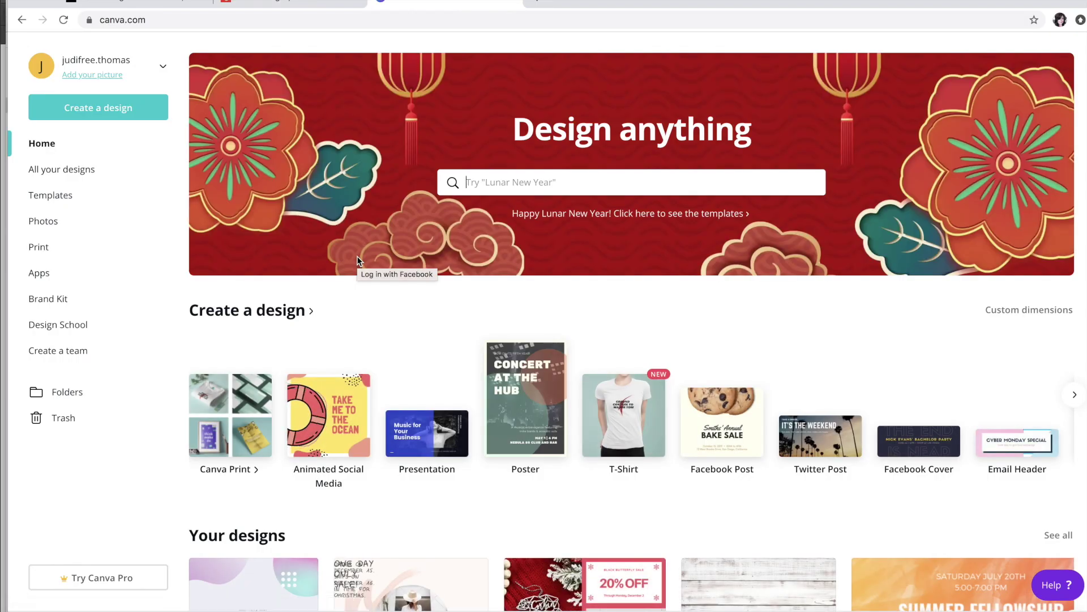
# - Check the Create a design list, then scroll Canva Home down to Your designs
pyautogui.click(91, 110)
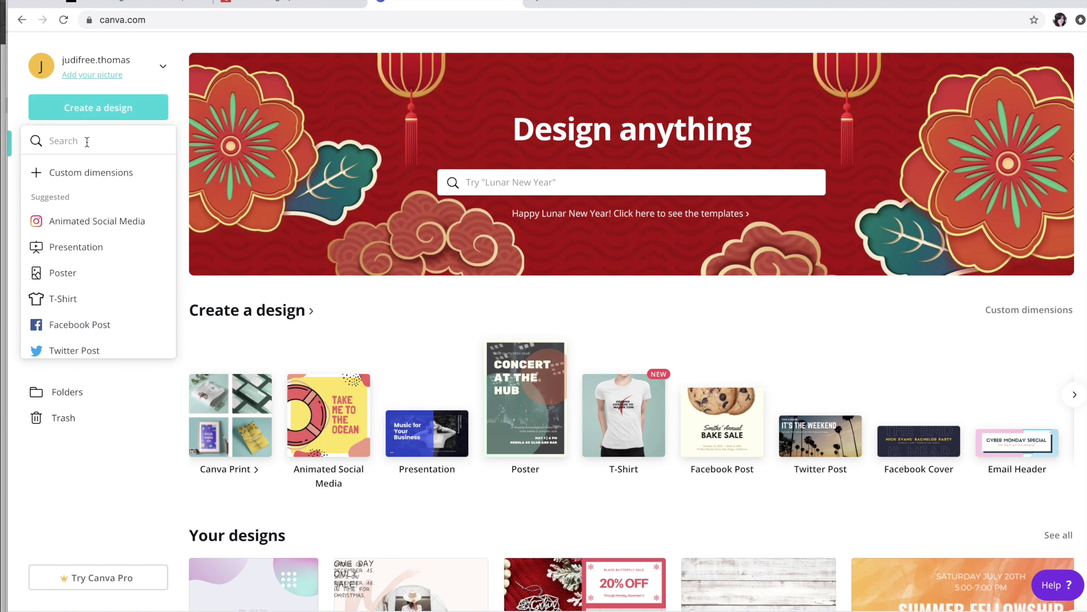
pyautogui.scroll(-3, 136, 346)
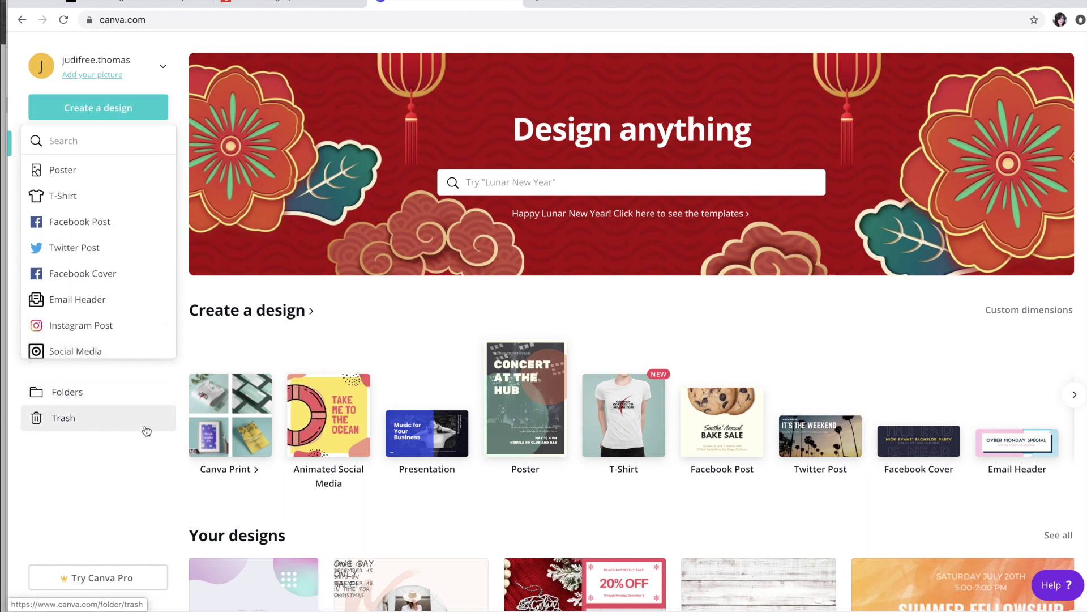
pyautogui.click(316, 337)
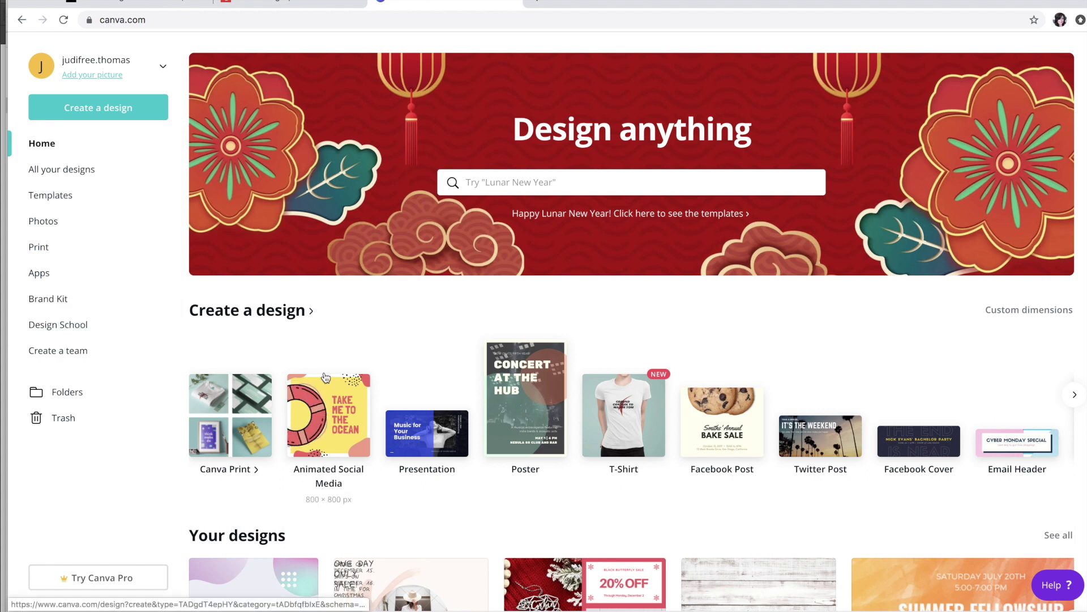
pyautogui.scroll(-2, 326, 377)
pyautogui.scroll(-2, 325, 377)
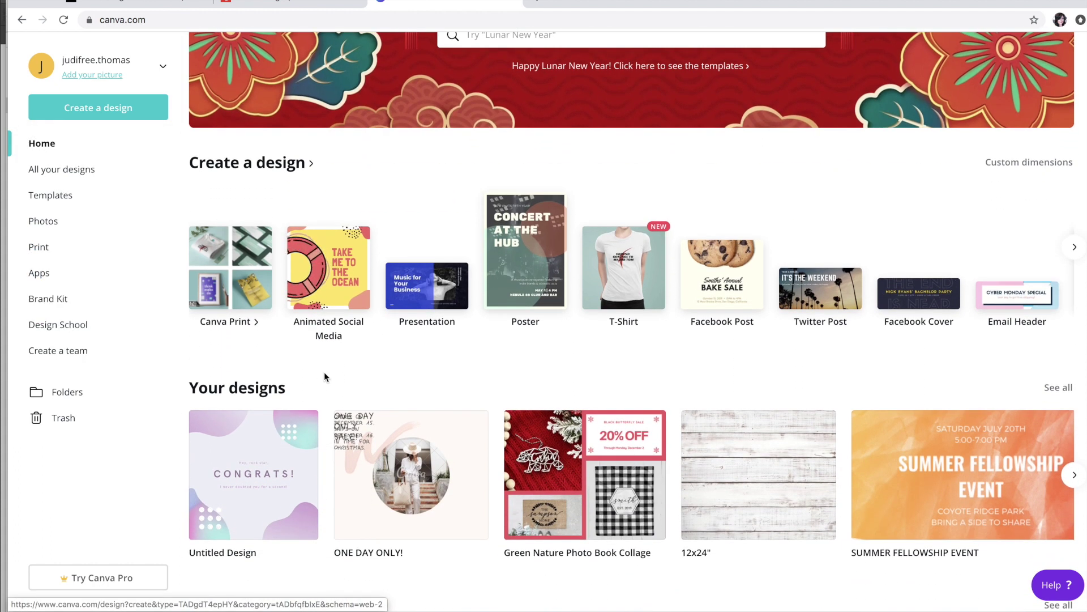
pyautogui.scroll(-1, 324, 377)
pyautogui.scroll(-1, 324, 372)
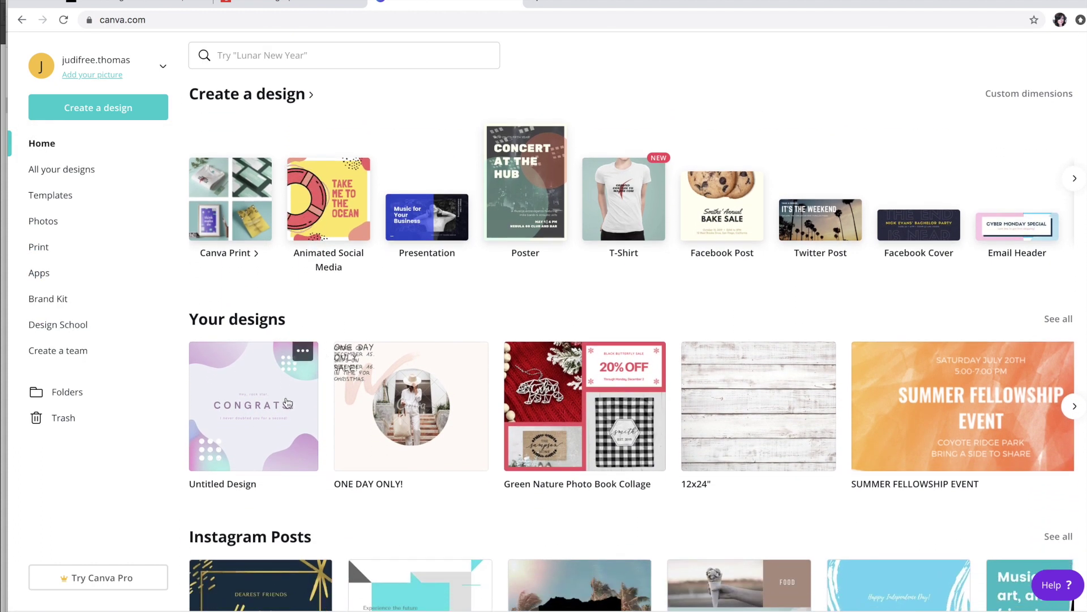
pyautogui.scroll(-3, 381, 425)
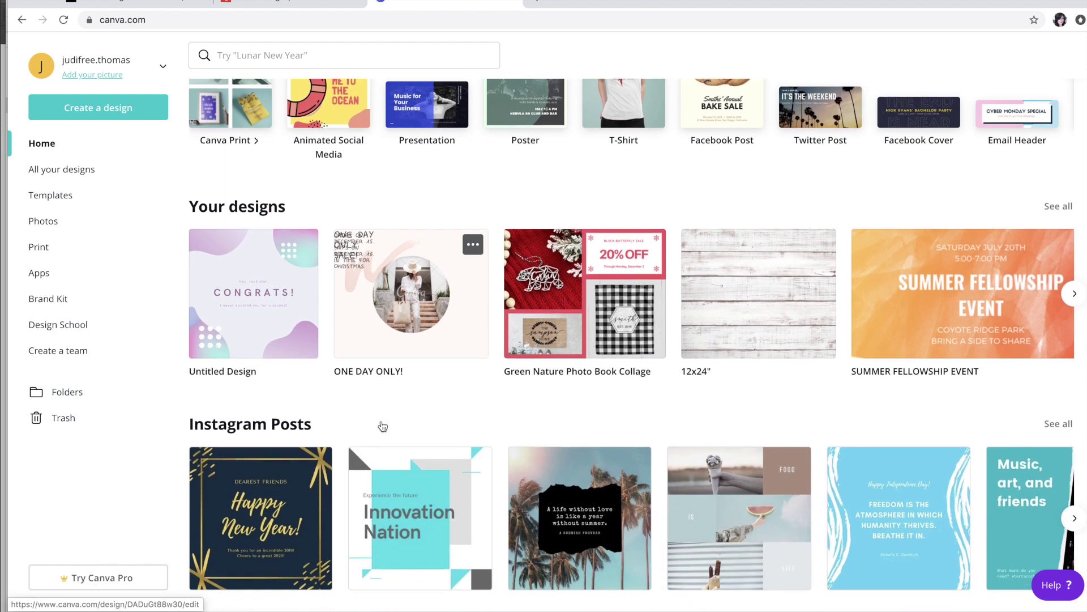
pyautogui.scroll(-1, 382, 420)
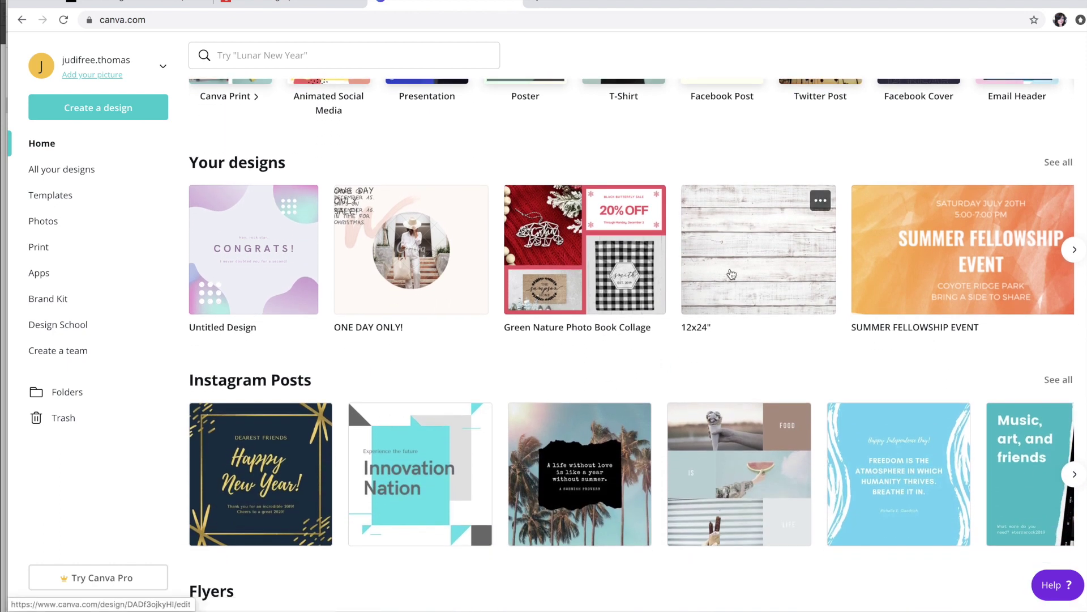
pyautogui.scroll(-2, 866, 348)
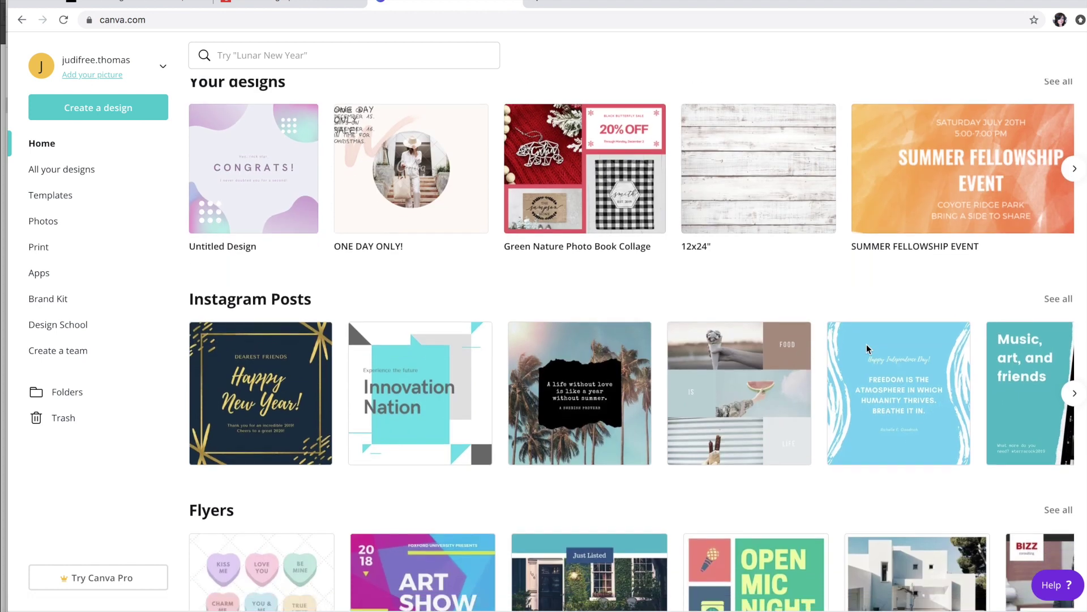
pyautogui.scroll(7, 248, 276)
pyautogui.scroll(-1, 248, 277)
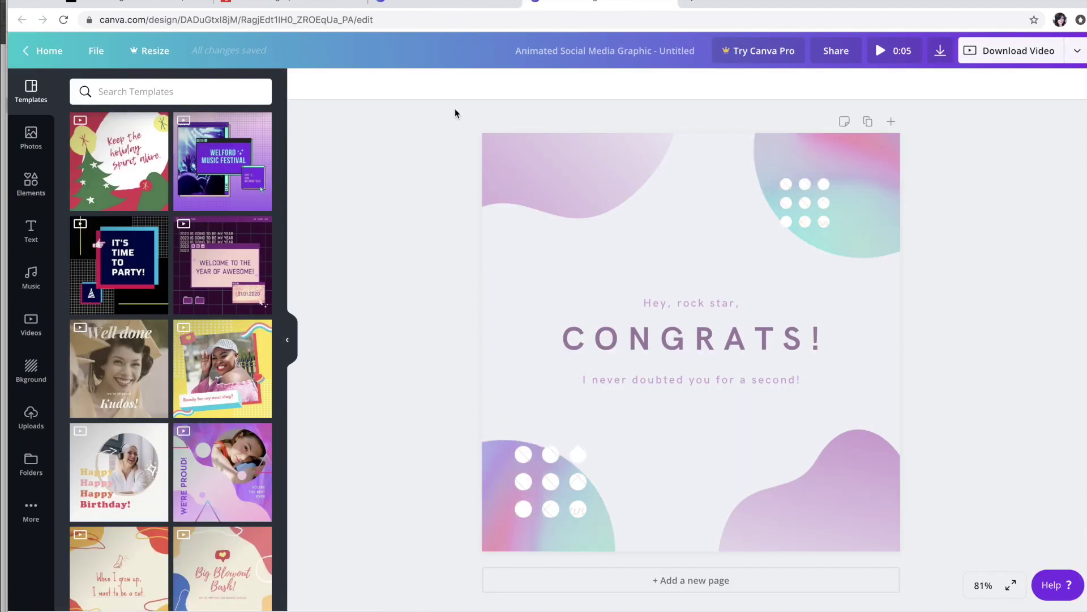
# - Delete the CONGRATS! elements and stretch the white shiplap image over the whole page
pyautogui.moveTo(452, 116); pyautogui.dragTo(952, 595)
pyautogui.press('Delete')
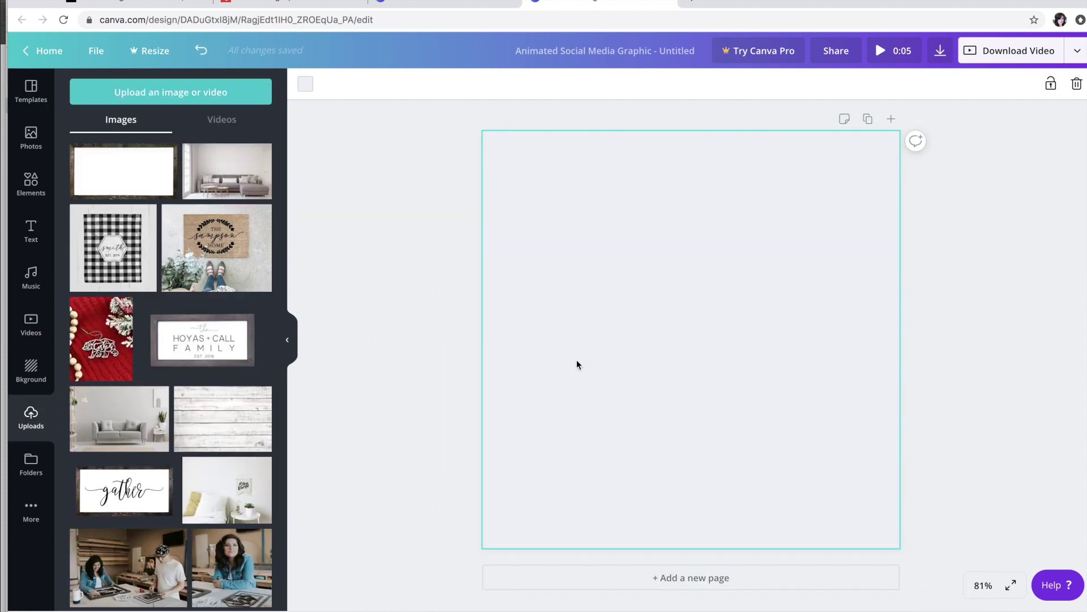
pyautogui.moveTo(219, 432); pyautogui.dragTo(576, 299)
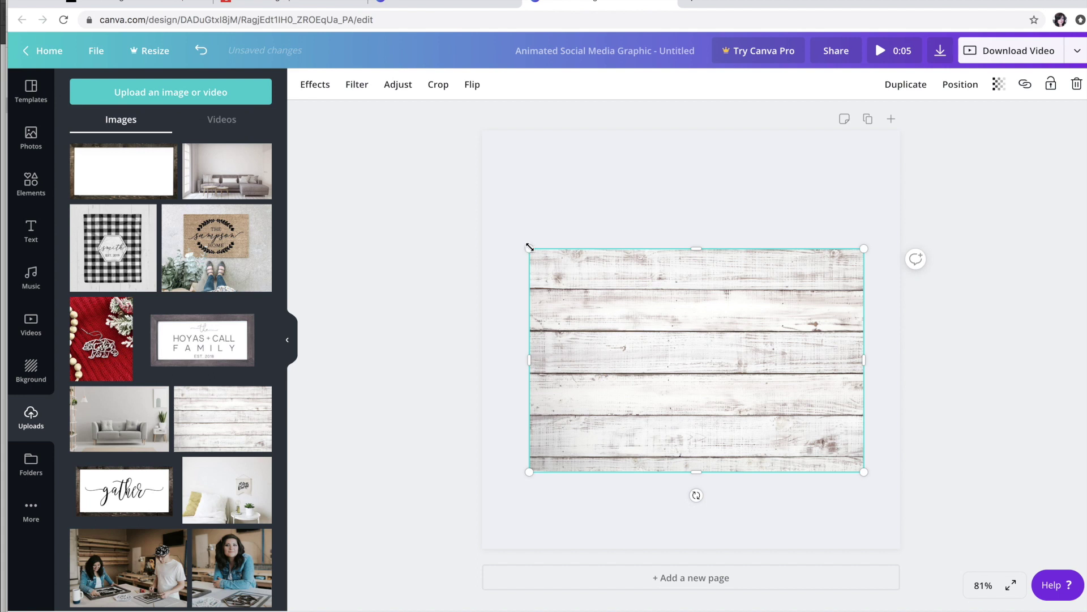
pyautogui.moveTo(530, 248); pyautogui.dragTo(529, 248)
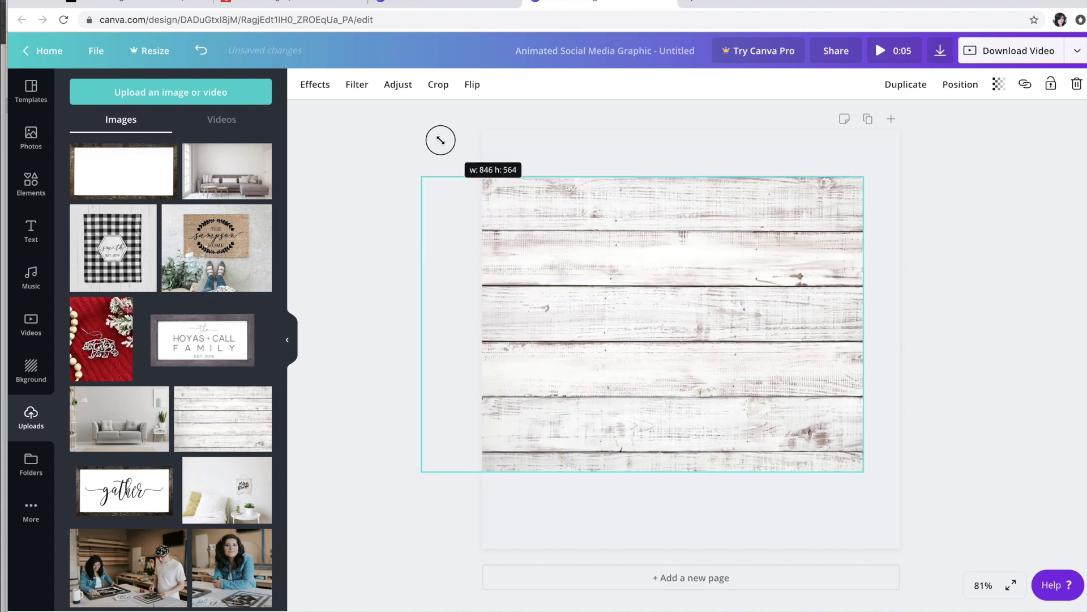
pyautogui.moveTo(441, 139); pyautogui.dragTo(354, 85)
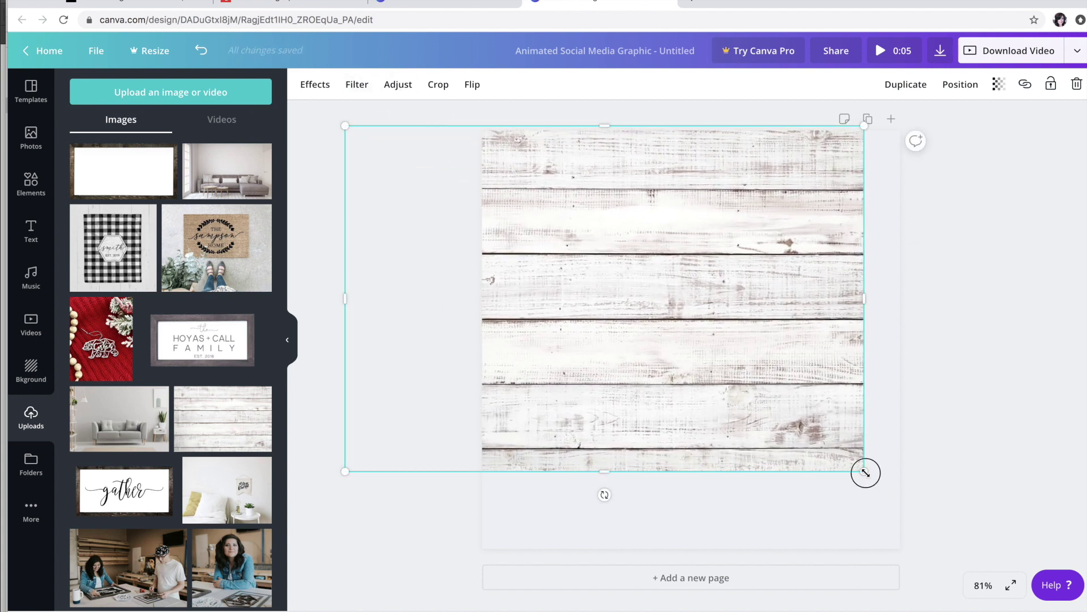
pyautogui.moveTo(866, 472); pyautogui.dragTo(1003, 549)
pyautogui.click(453, 291)
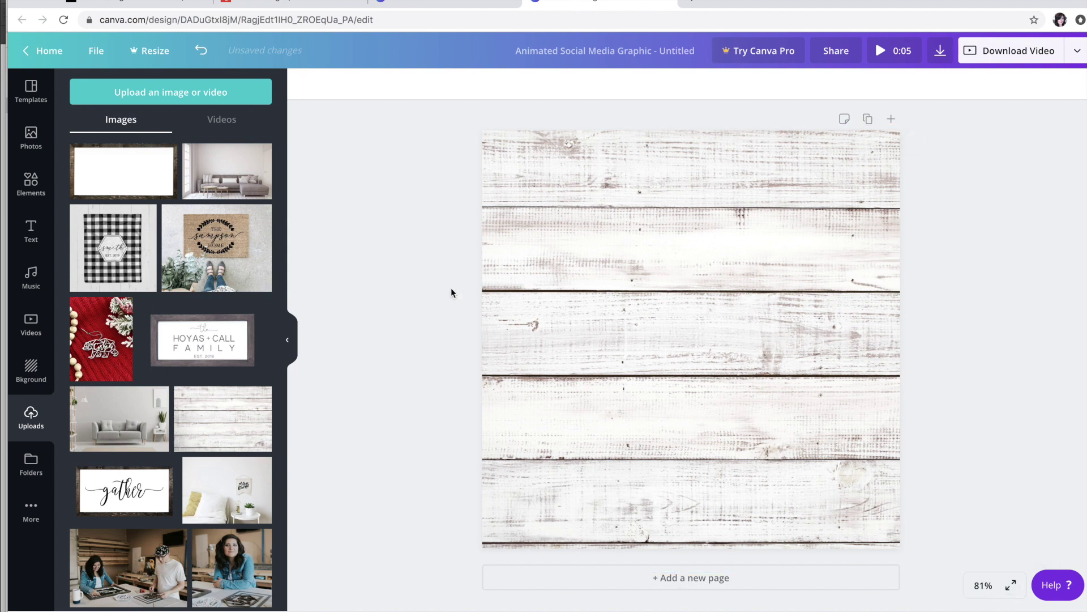
# - Place the dark-wood framed sign from Uploads near the page centre
pyautogui.moveTo(123, 181); pyautogui.dragTo(591, 317)
pyautogui.moveTo(633, 347); pyautogui.dragTo(621, 328)
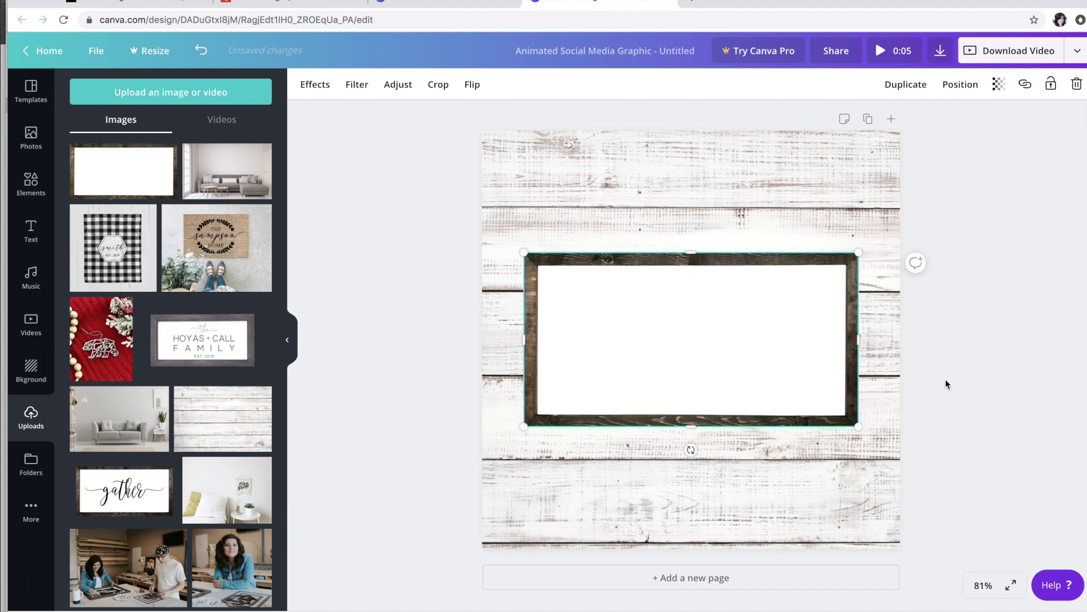
pyautogui.moveTo(774, 378); pyautogui.dragTo(766, 371)
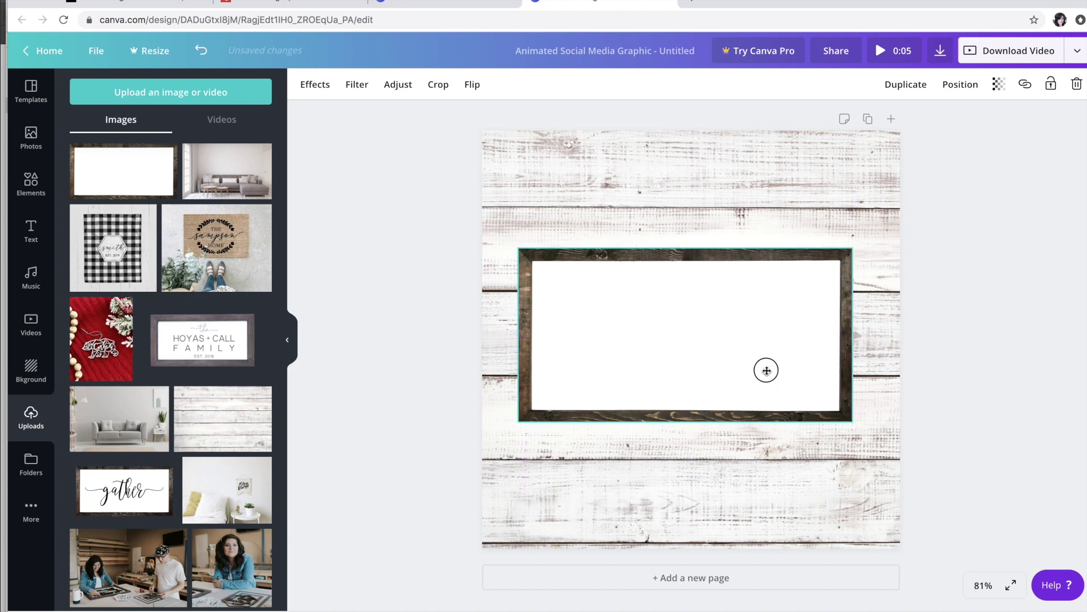
pyautogui.click(997, 431)
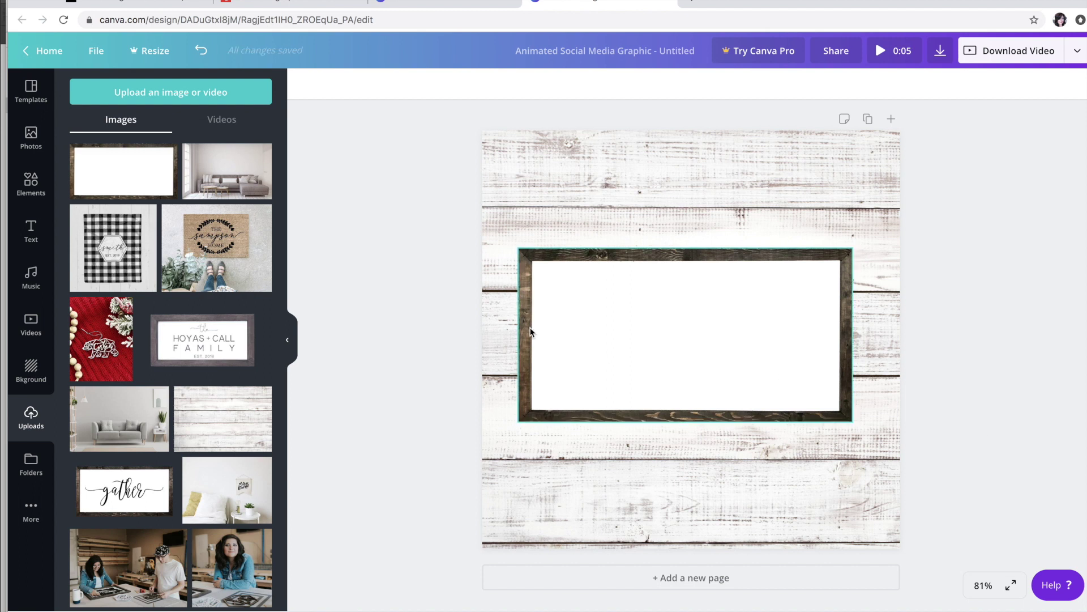
pyautogui.click(31, 229)
# - Add the FARM TO TABLE text design, shrink it, and centre it on the white panel
pyautogui.scroll(-7, 214, 391)
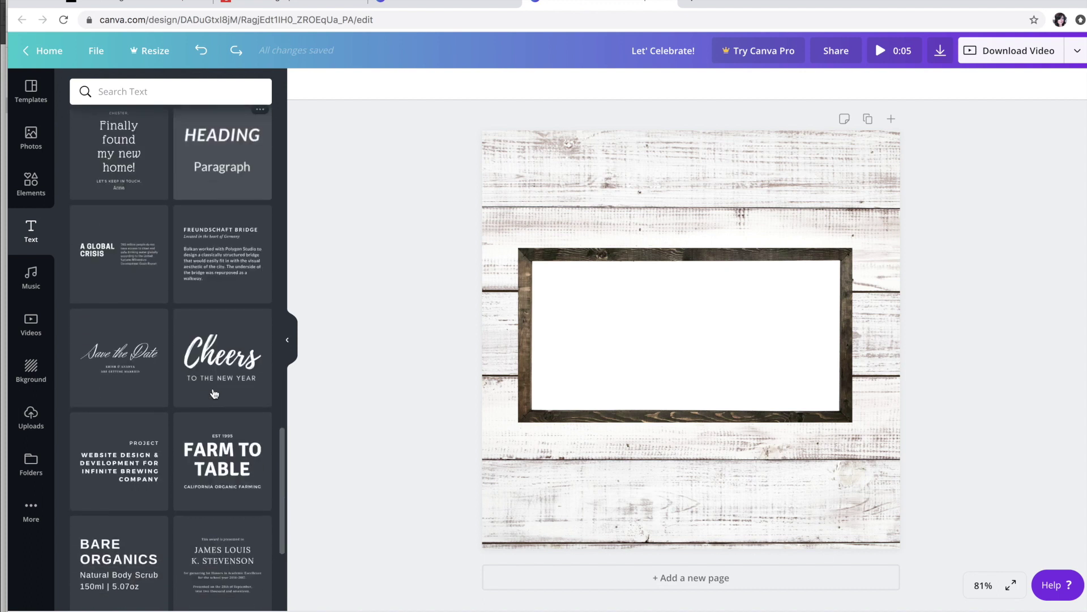
pyautogui.scroll(-3, 214, 393)
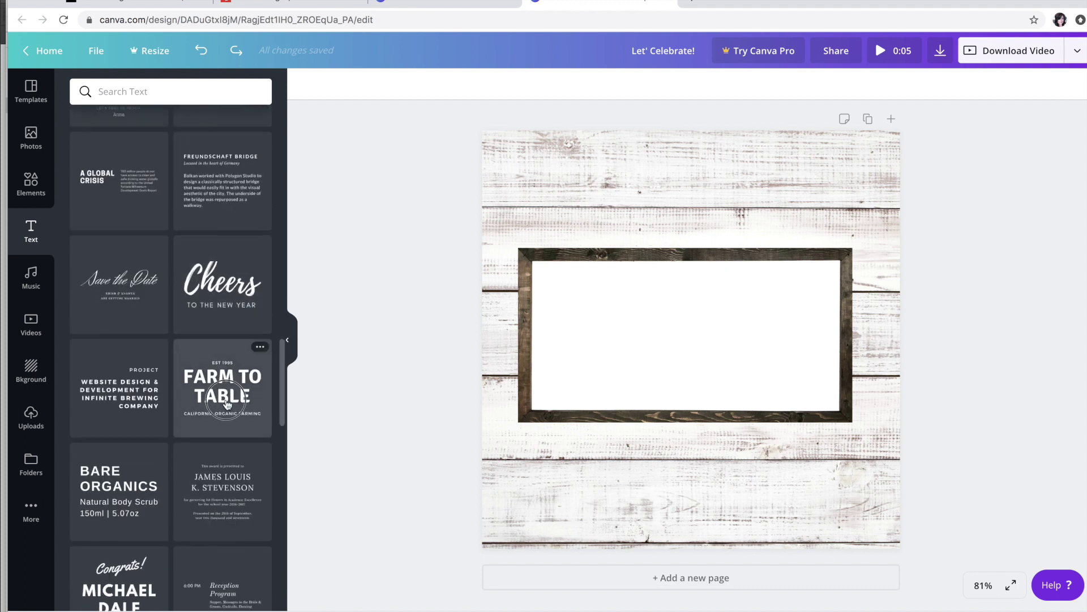
pyautogui.moveTo(587, 391); pyautogui.dragTo(597, 388)
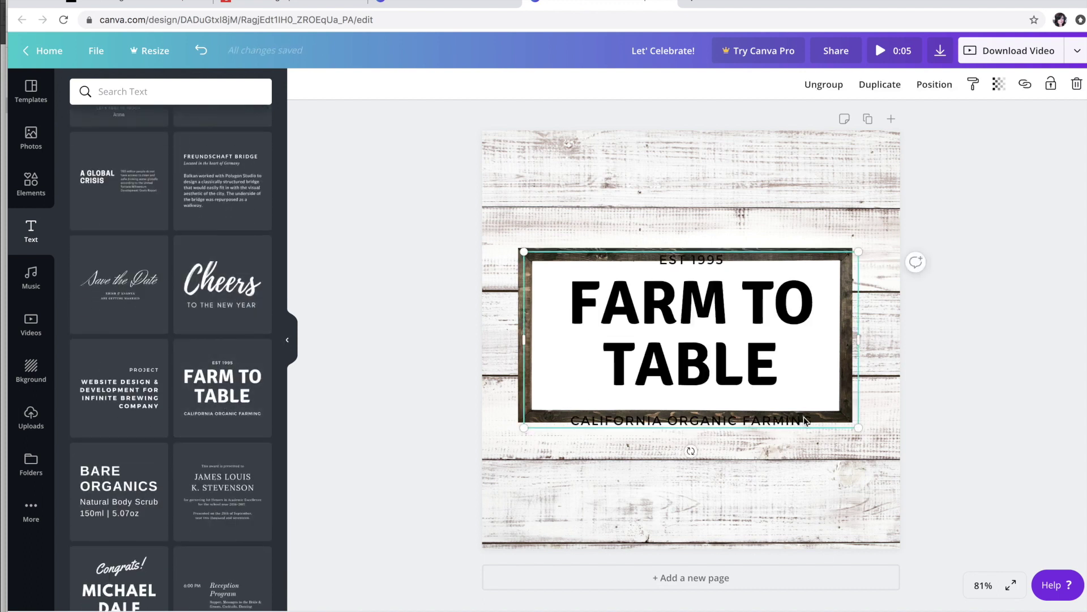
pyautogui.moveTo(839, 423); pyautogui.dragTo(749, 374)
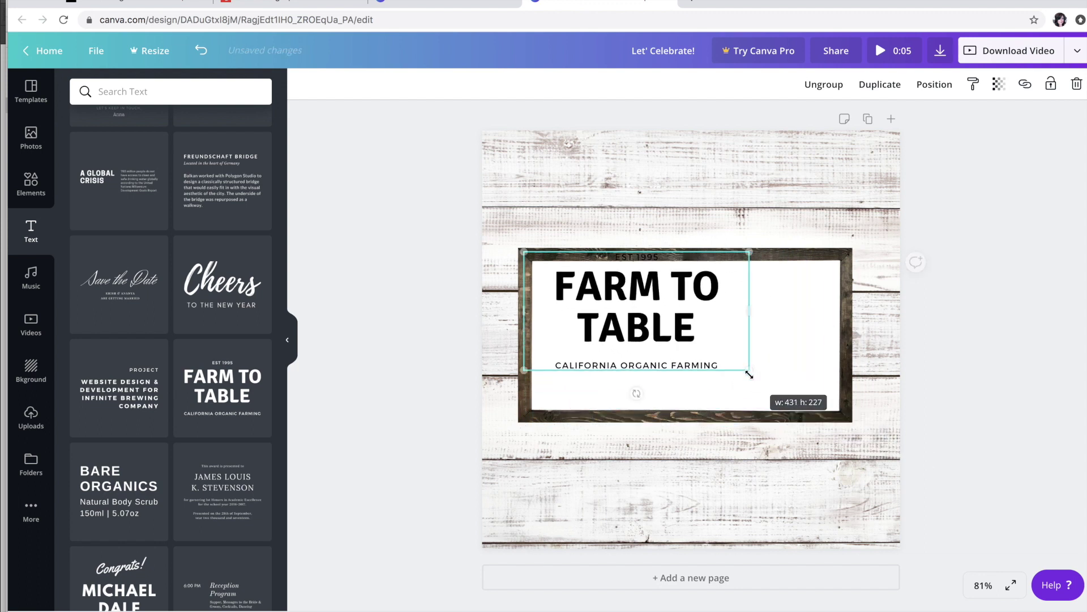
pyautogui.moveTo(673, 340); pyautogui.dragTo(708, 360)
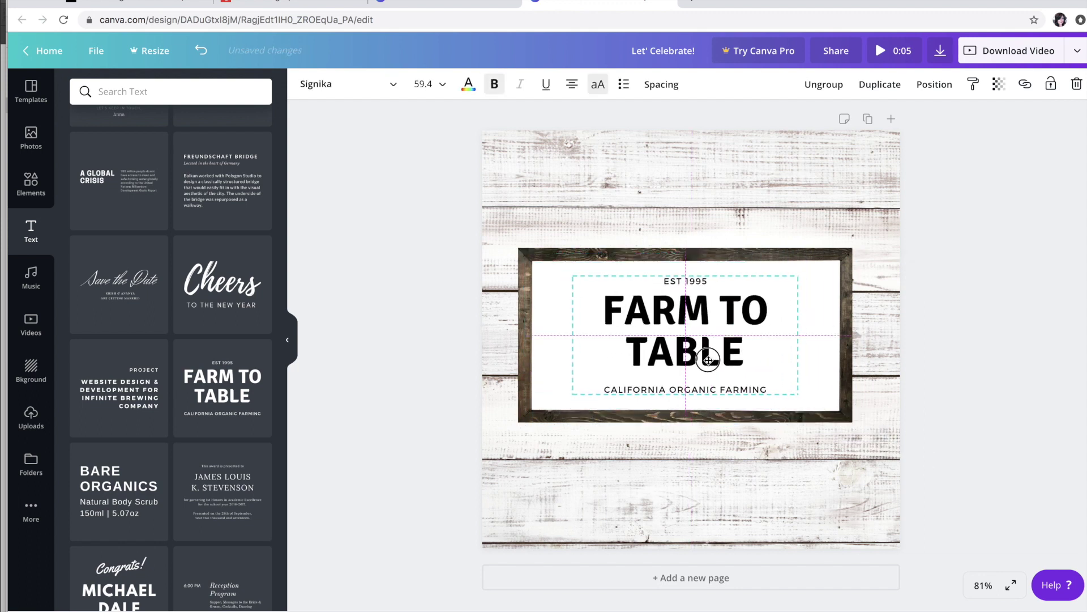
pyautogui.click(943, 450)
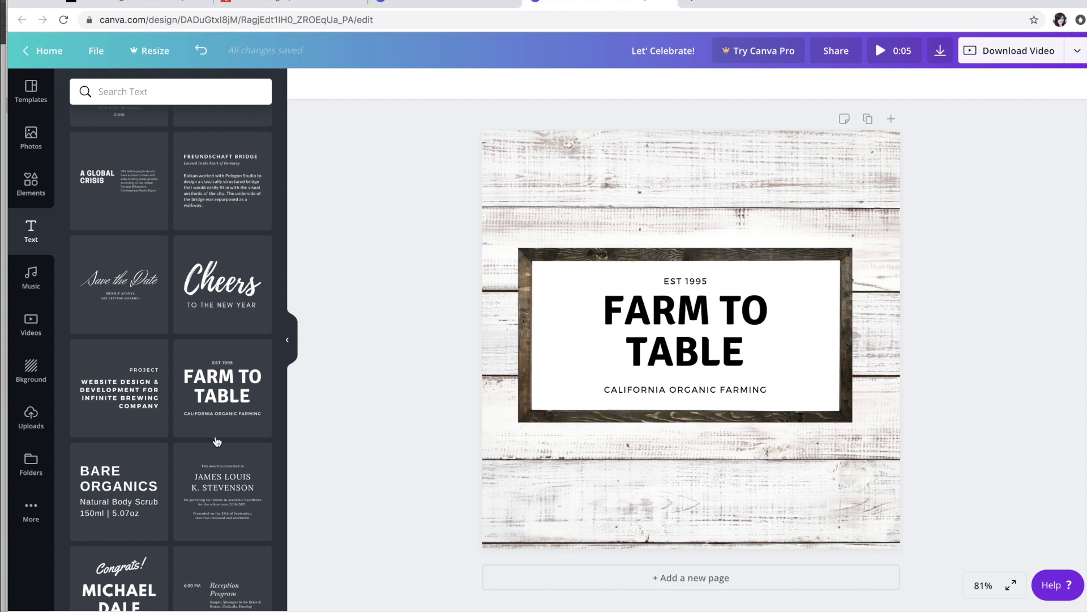
pyautogui.scroll(-7, 156, 437)
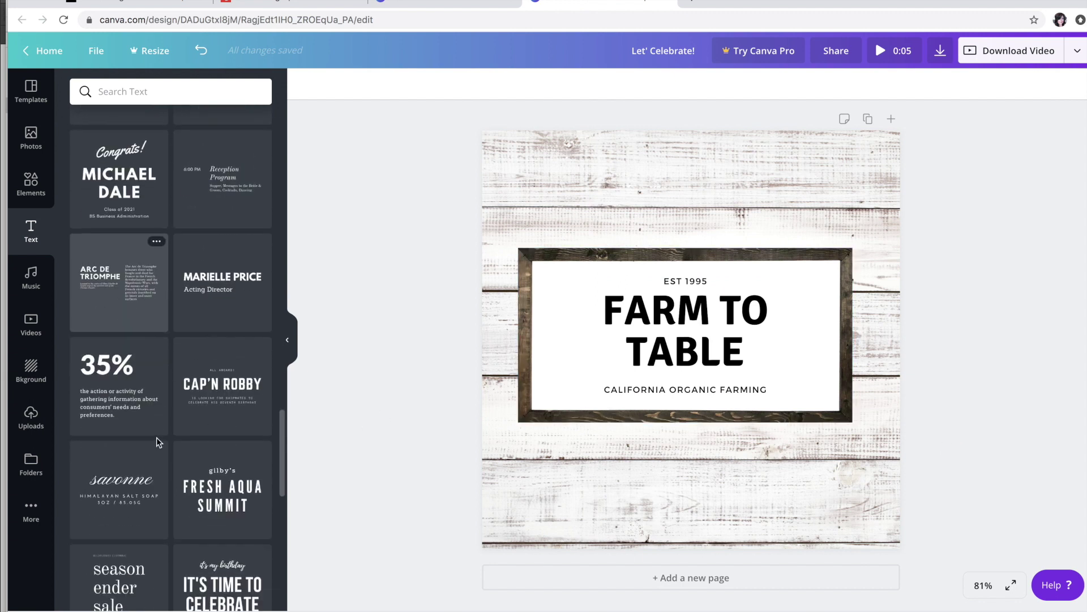
pyautogui.scroll(-3, 156, 437)
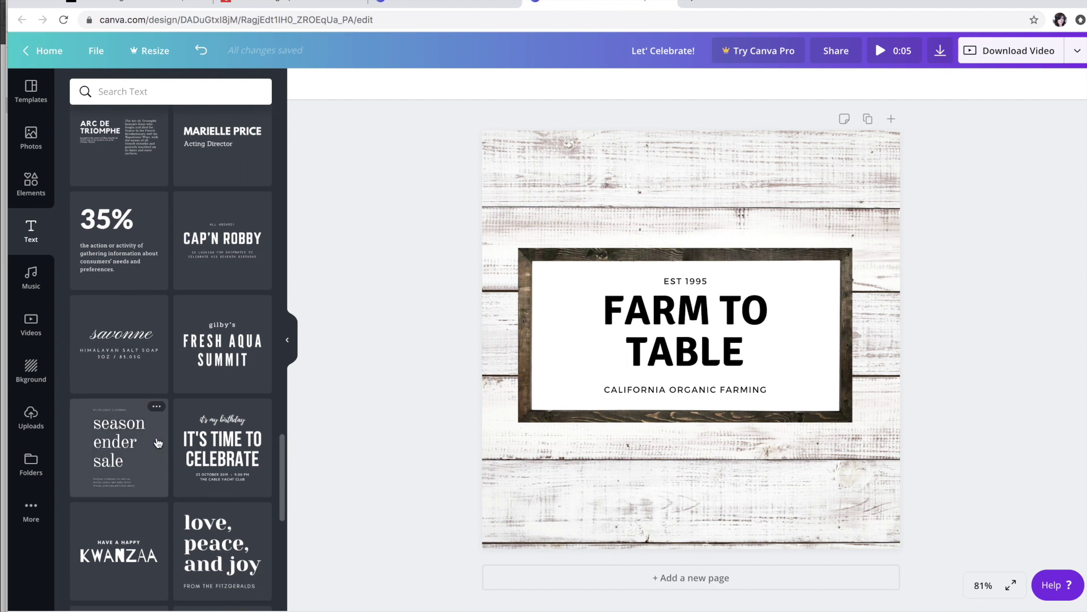
pyautogui.scroll(-4, 156, 438)
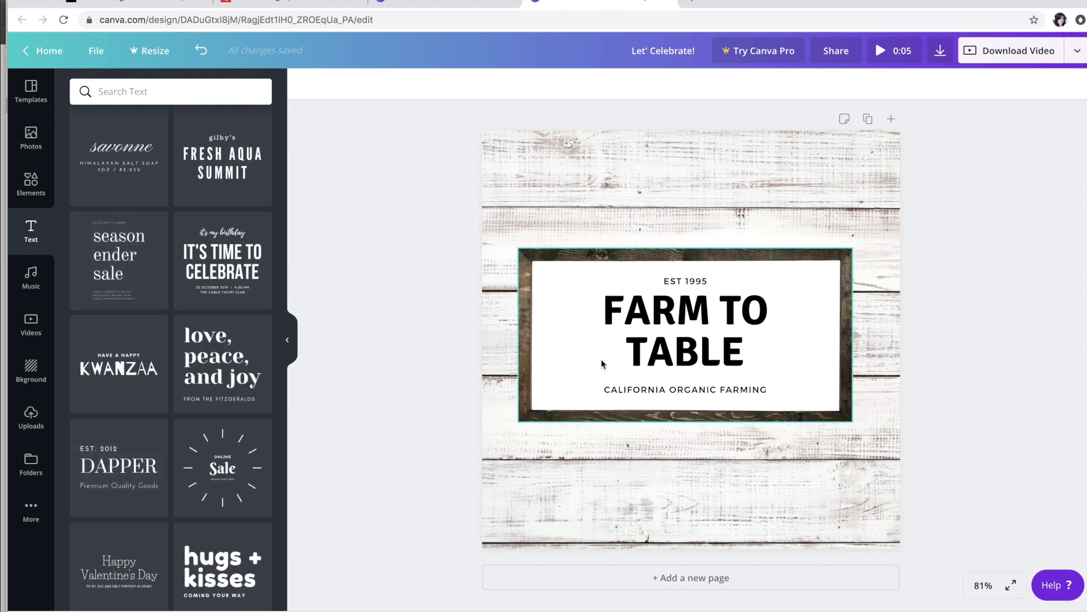
# - Swap FARM TO TABLE for the DAPPER text design, shrunk and centred on the sign
pyautogui.click(636, 334)
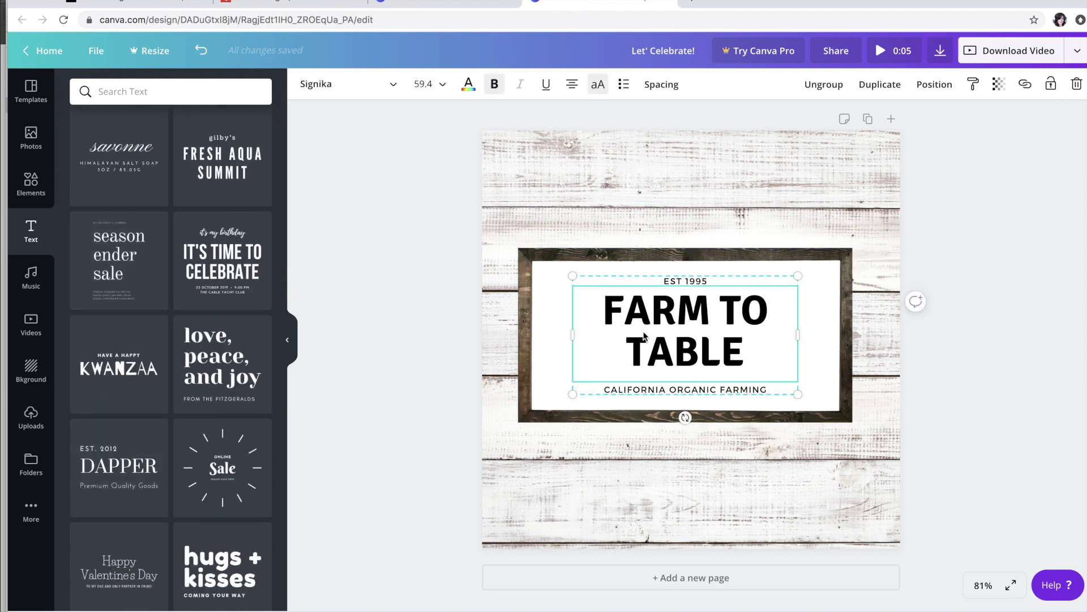
pyautogui.moveTo(119, 467); pyautogui.dragTo(600, 320)
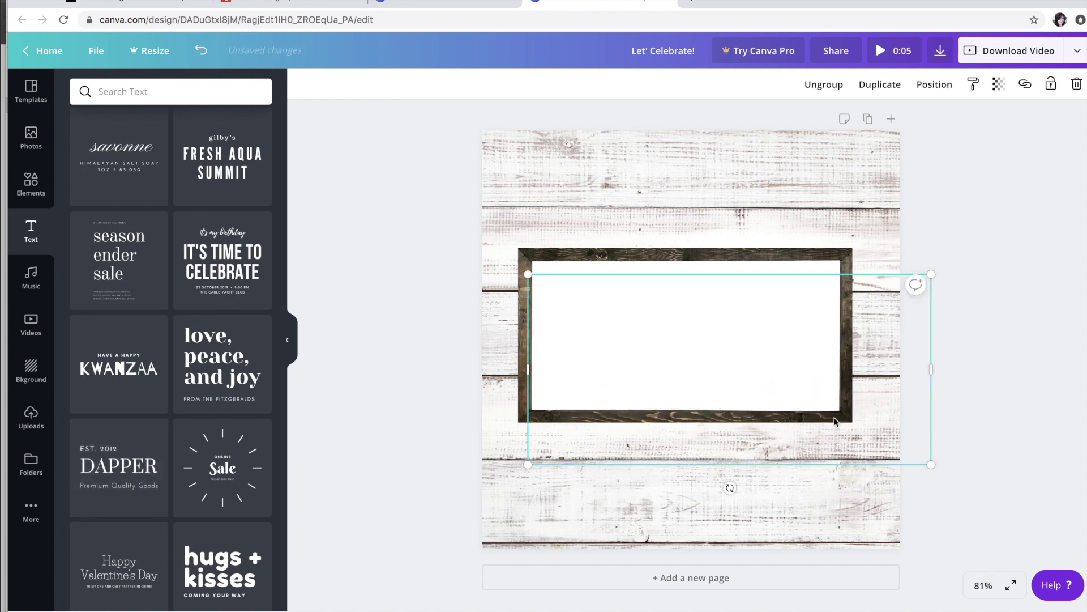
pyautogui.moveTo(846, 419); pyautogui.dragTo(763, 384)
pyautogui.moveTo(663, 337); pyautogui.dragTo(708, 343)
# - Set the DAPPER word to Allura font, turn off all caps, and enlarge it
pyautogui.doubleClick(666, 339)
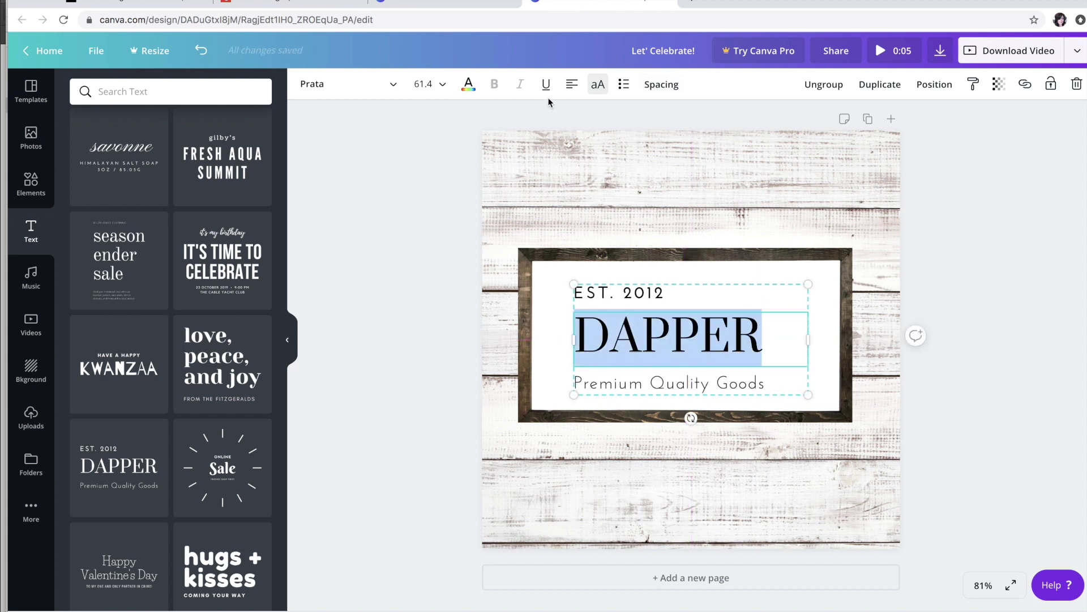
pyautogui.click(344, 95)
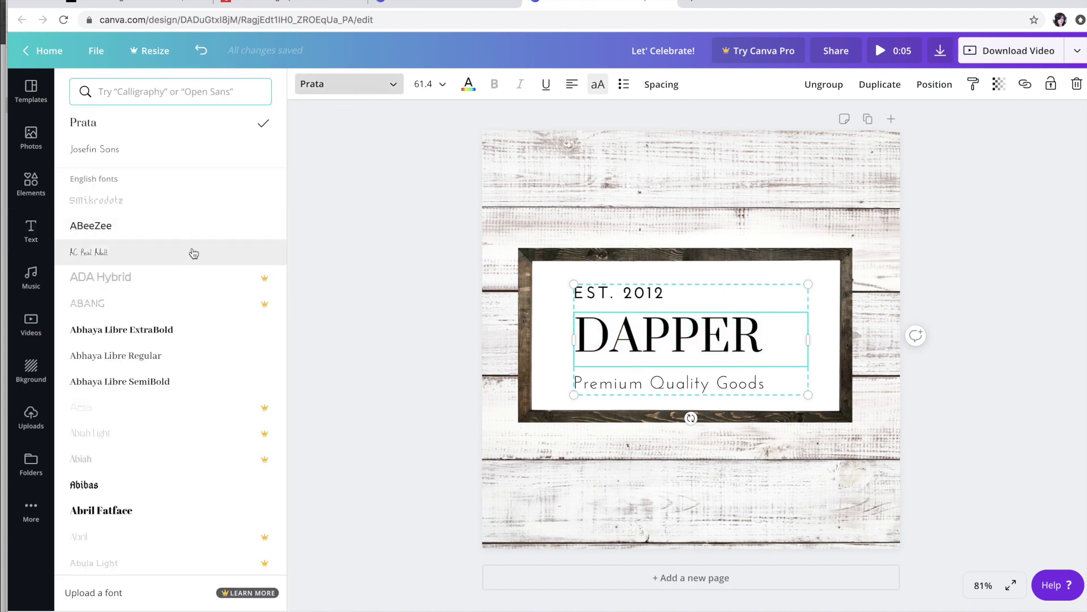
pyautogui.scroll(-15, 193, 253)
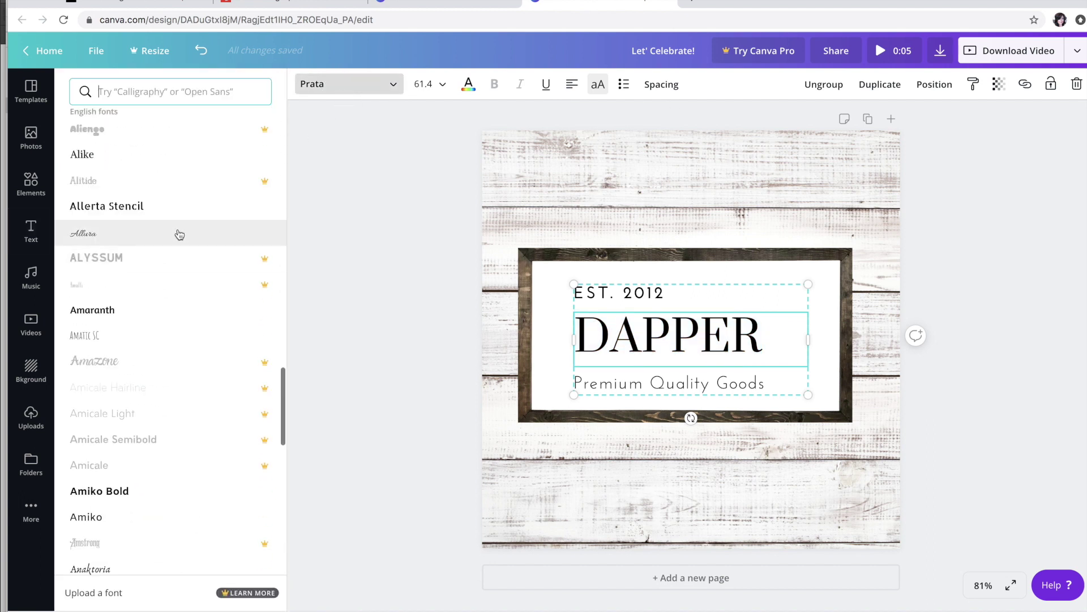
pyautogui.click(180, 235)
pyautogui.write('DA')
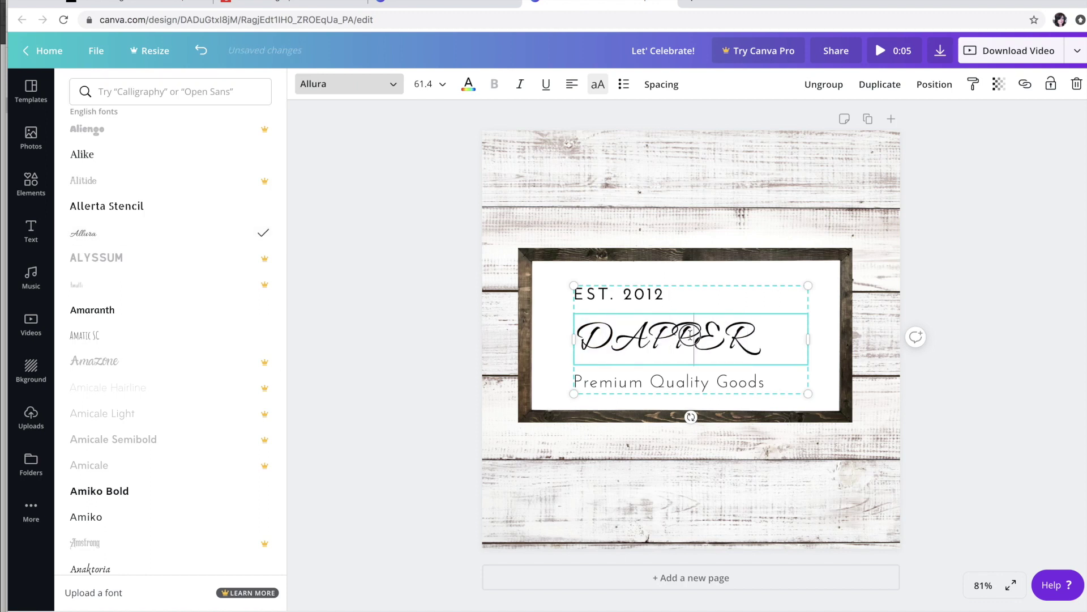
pyautogui.doubleClick(690, 335)
pyautogui.click(598, 84)
pyautogui.click(423, 84)
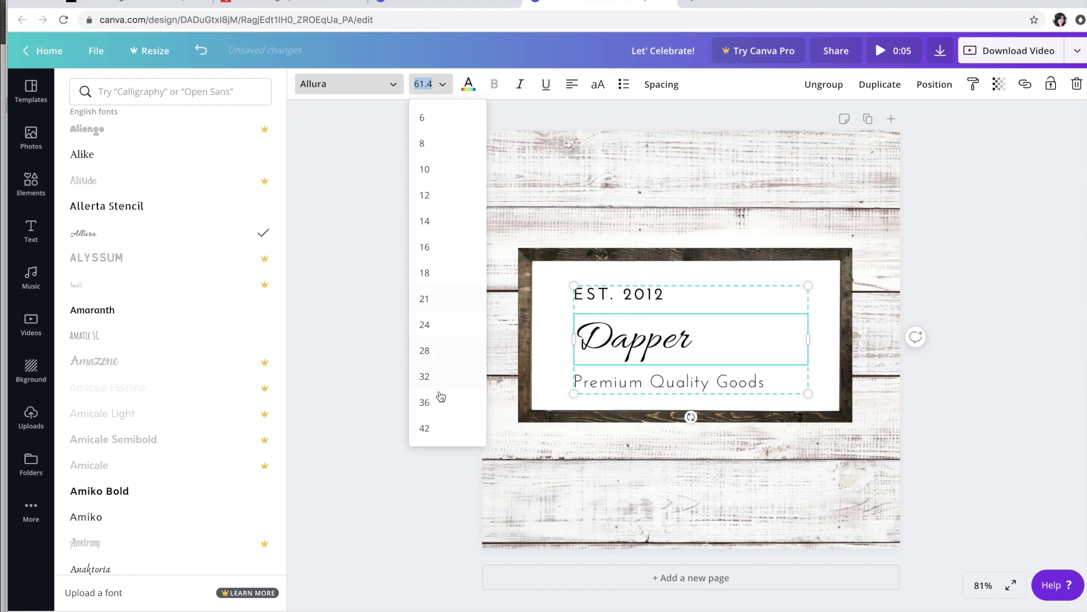
pyautogui.scroll(-3, 441, 396)
pyautogui.click(437, 393)
# - Replace the tagline with family names and centre-align the Dapper, names and EST. 2012 lines
pyautogui.doubleClick(733, 388)
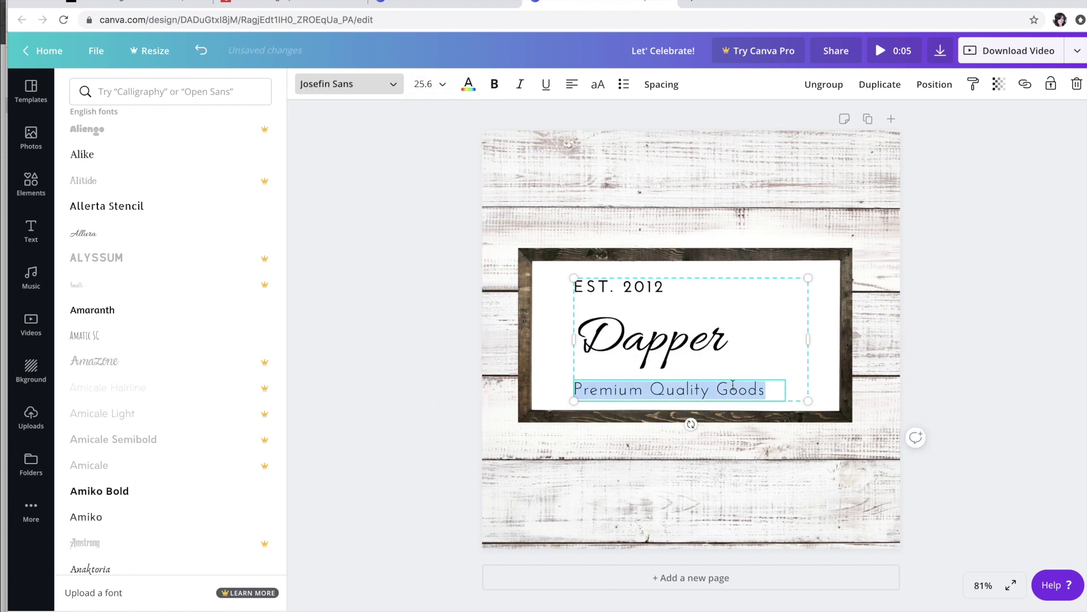
pyautogui.write('John . Susie . Kim')
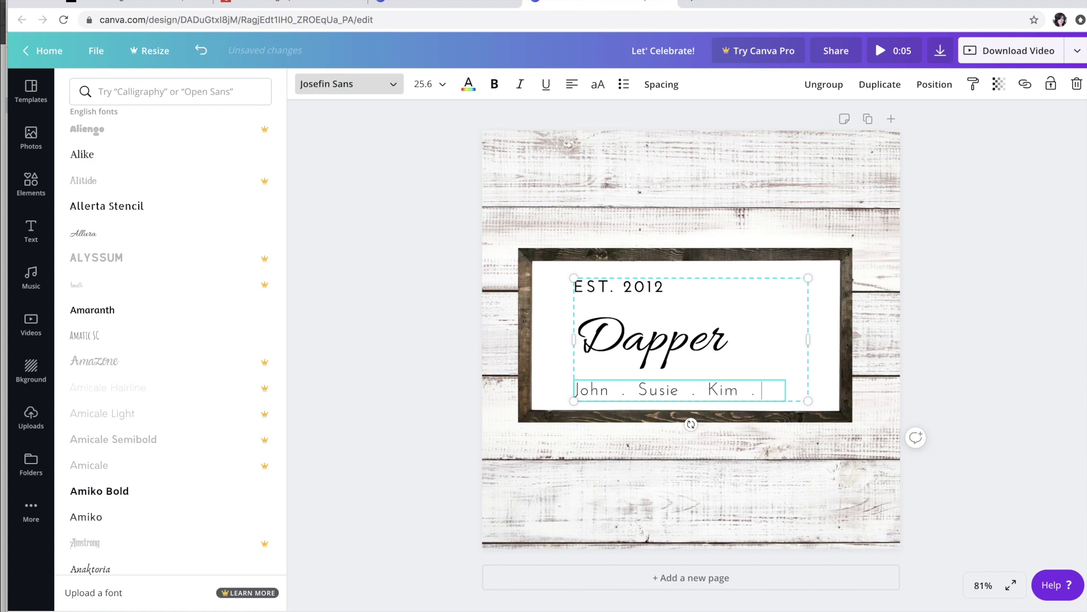
pyautogui.click(677, 335)
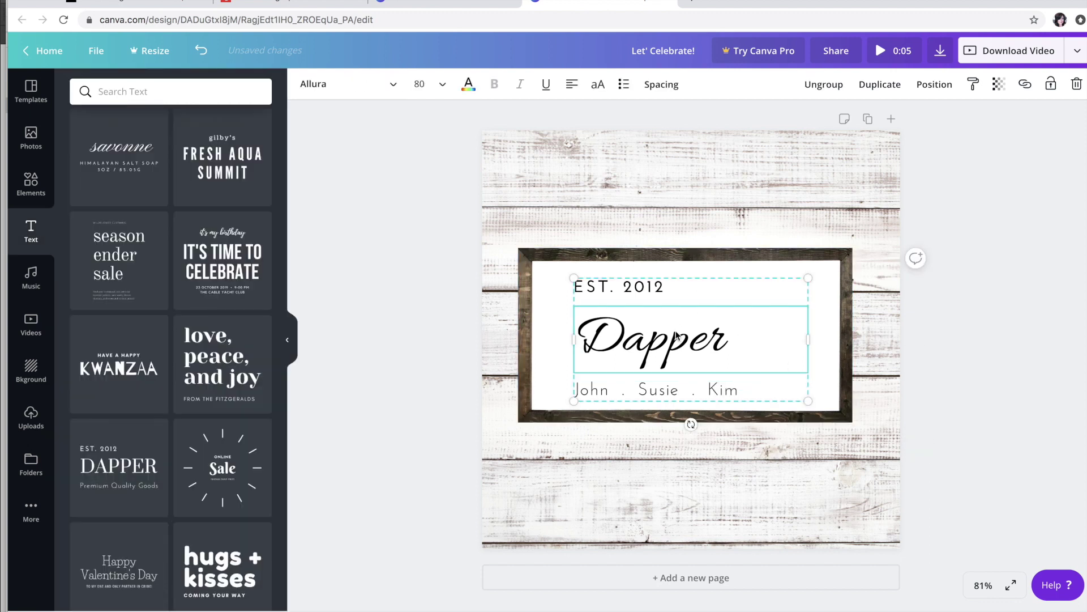
pyautogui.click(572, 84)
pyautogui.click(631, 292)
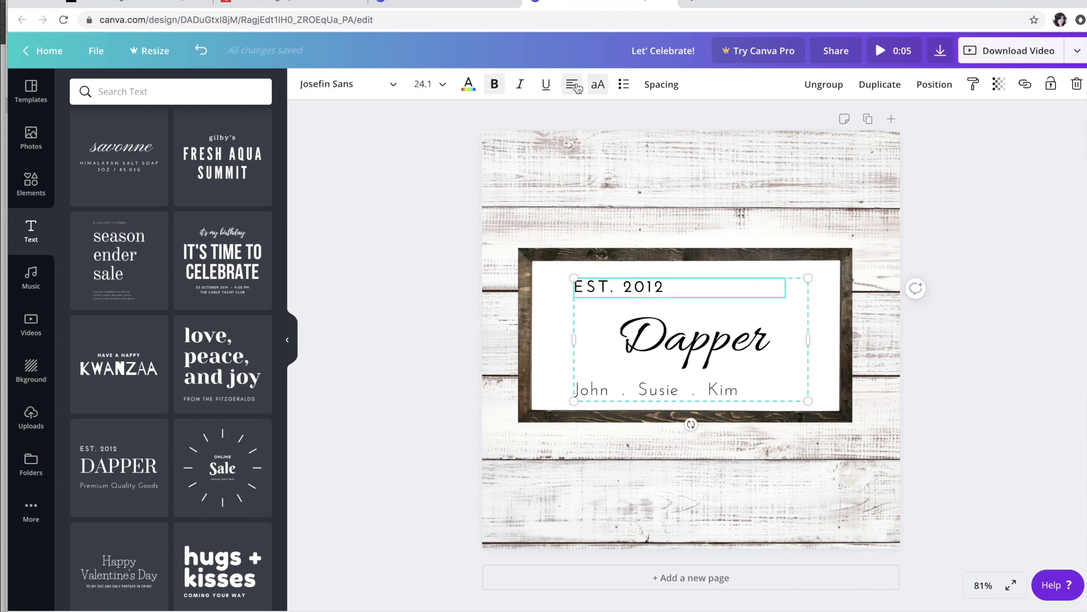
pyautogui.click(644, 391)
pyautogui.click(572, 84)
pyautogui.click(1010, 384)
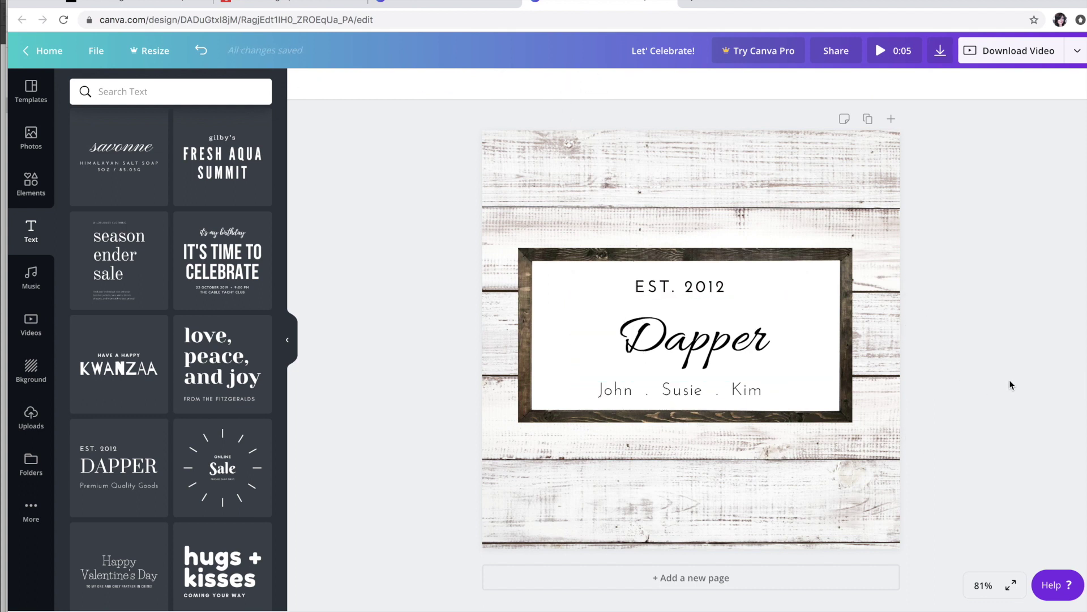
# - Make the heading 'Dapper Family' at size 64 with a wider box, then delete the text
pyautogui.doubleClick(768, 341)
pyautogui.write('Family')
pyautogui.moveTo(760, 359); pyautogui.dragTo(608, 311)
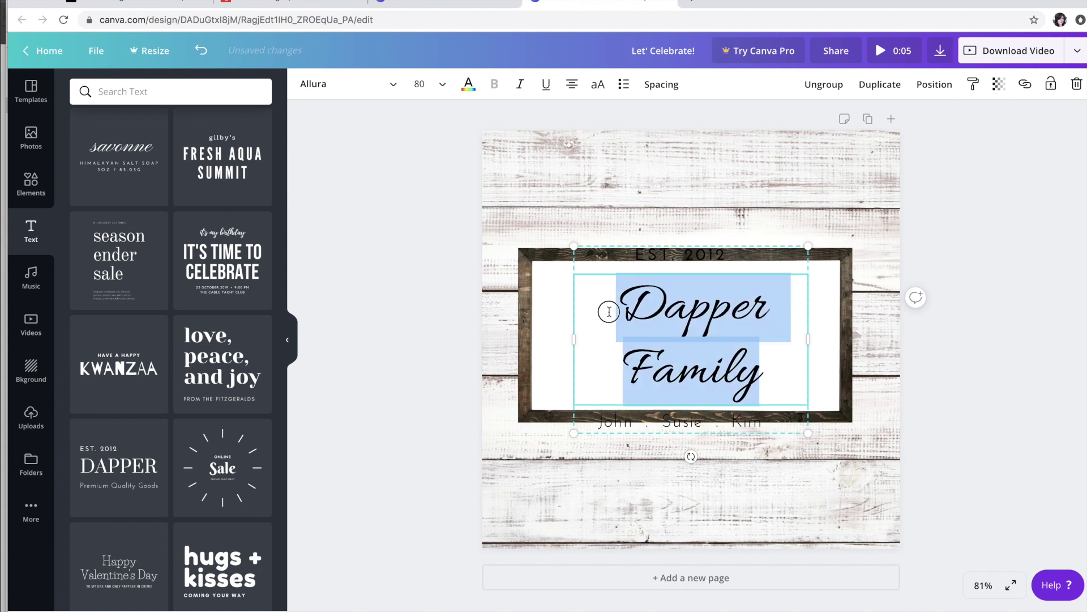
pyautogui.click(439, 90)
pyautogui.click(444, 246)
pyautogui.click(442, 84)
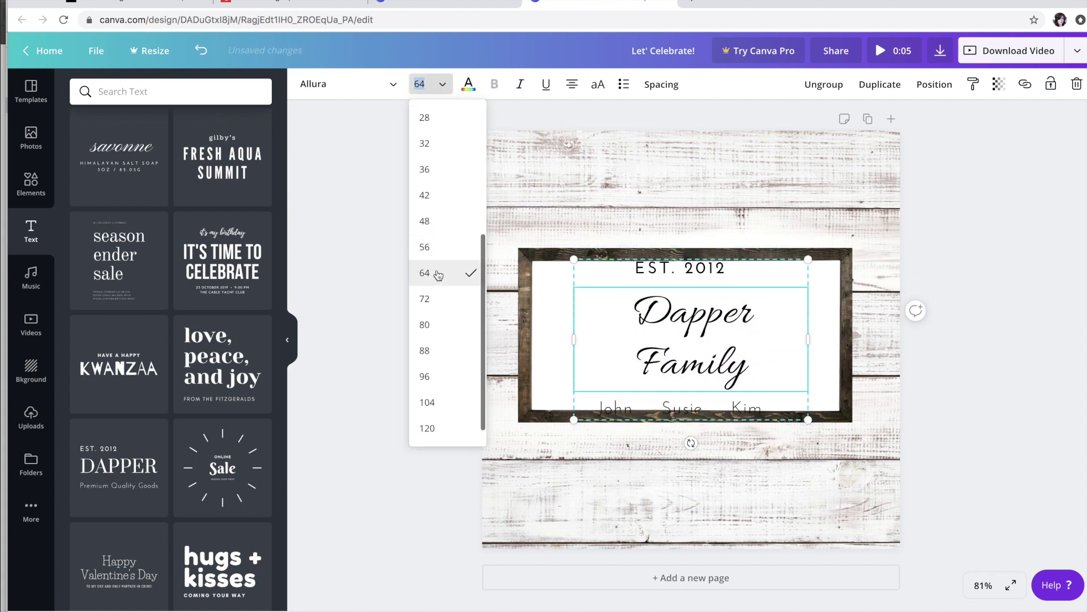
pyautogui.click(436, 274)
pyautogui.moveTo(549, 340); pyautogui.dragTo(538, 340)
pyautogui.moveTo(874, 340); pyautogui.dragTo(837, 340)
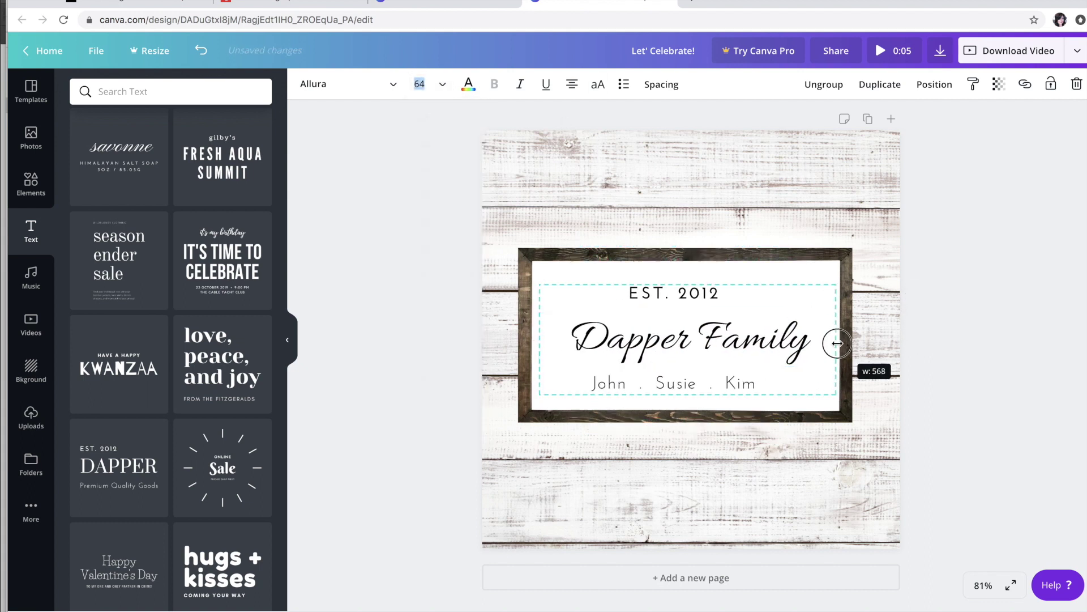
pyautogui.press('Delete')
pyautogui.scroll(-3, 248, 416)
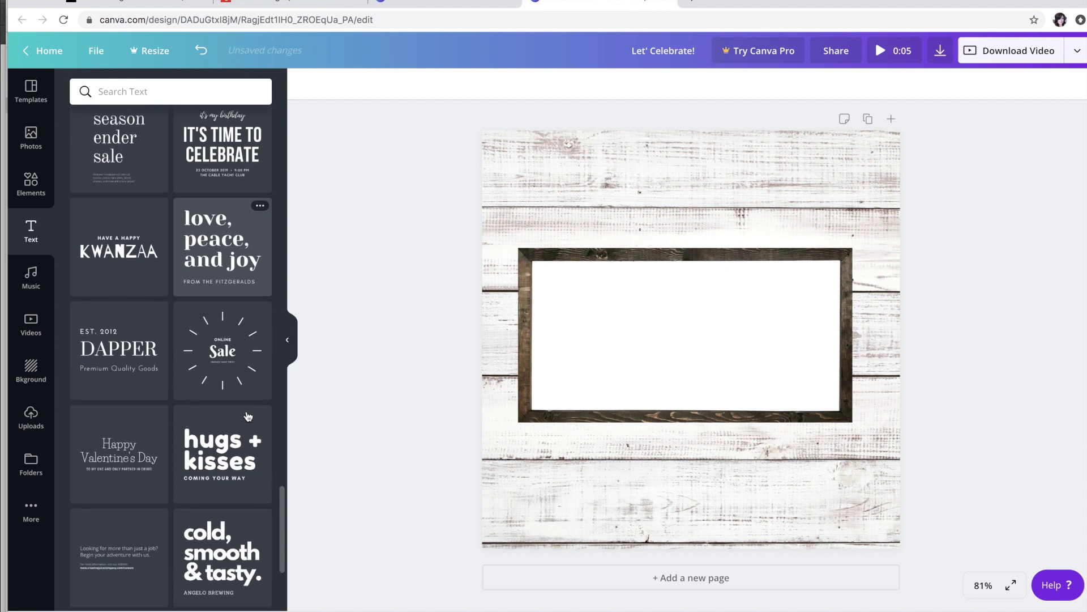
# - Add the 'love, peace, and joy' text template, shrink it and move it into the frame
pyautogui.moveTo(226, 292); pyautogui.dragTo(588, 318)
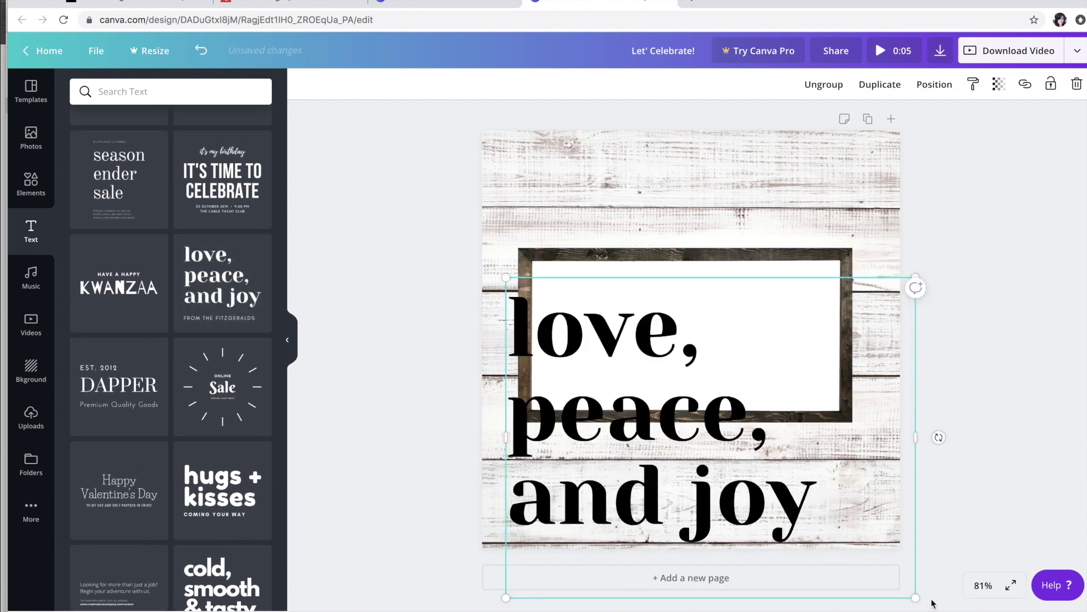
pyautogui.moveTo(917, 597); pyautogui.dragTo(685, 418)
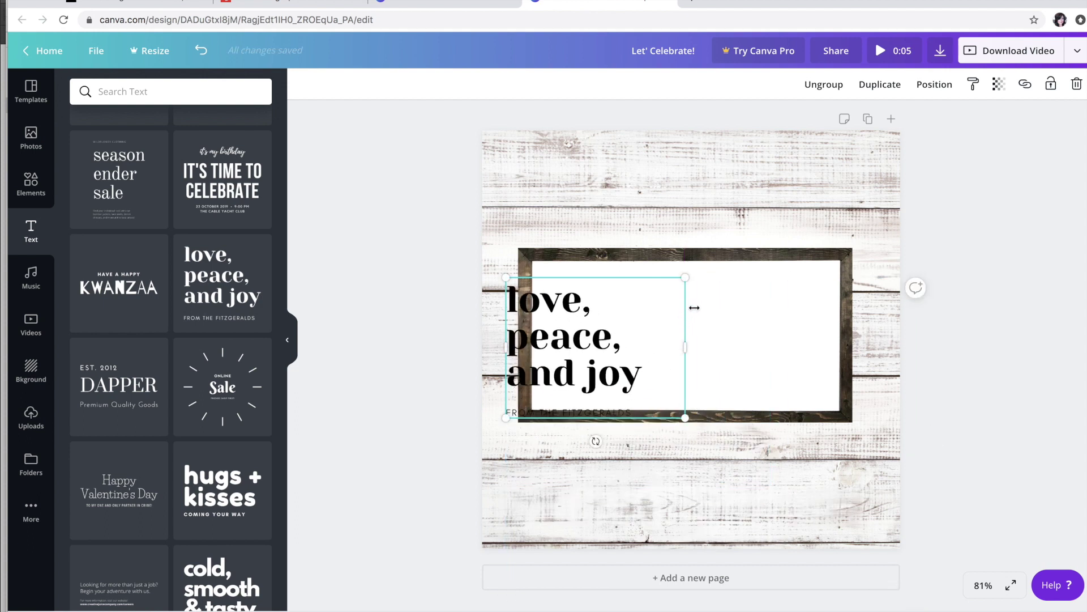
pyautogui.click(971, 323)
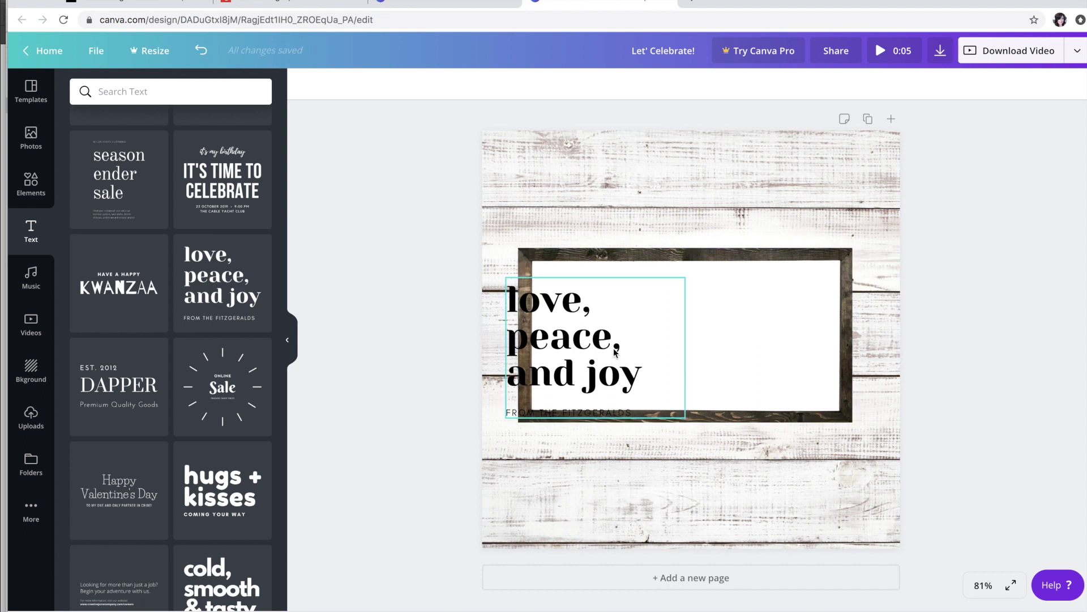
pyautogui.doubleClick(600, 340)
pyautogui.moveTo(600, 340); pyautogui.dragTo(708, 327)
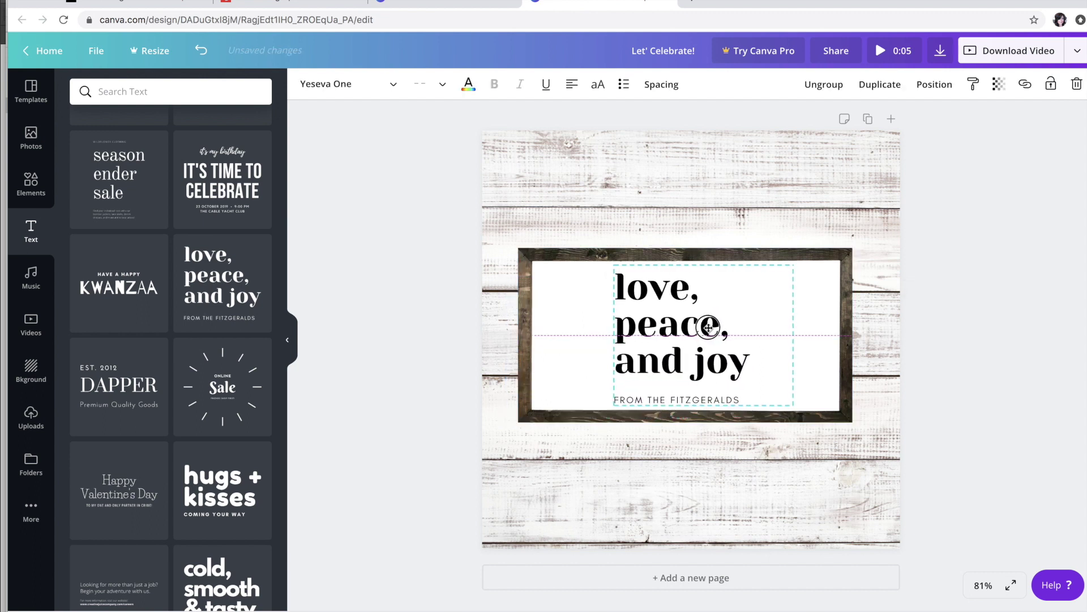
# - Widen the heading box and join 'love, peace,' onto one line
pyautogui.doubleClick(630, 368)
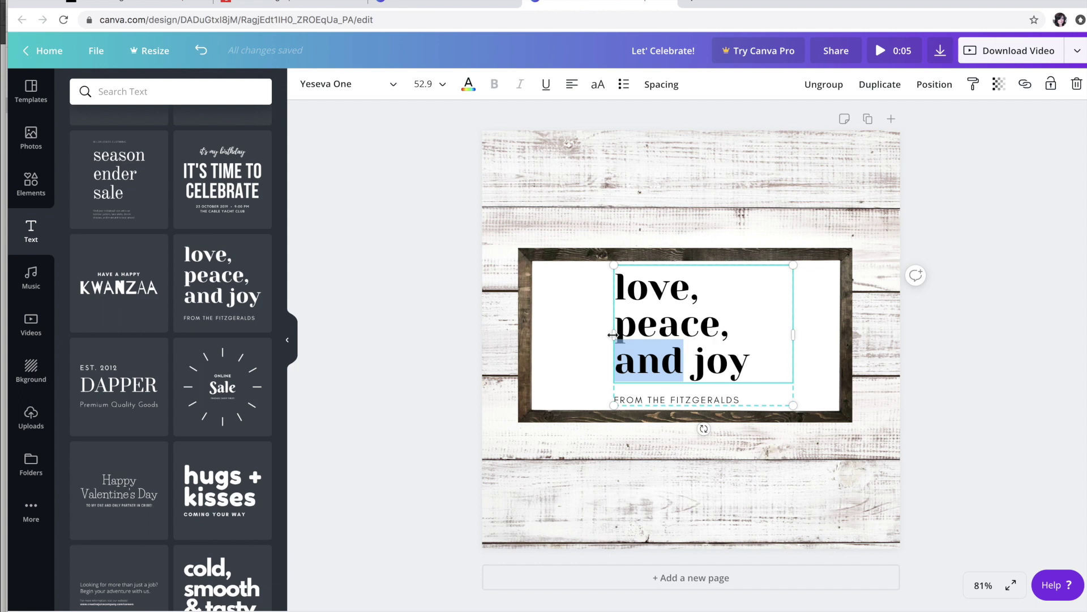
pyautogui.moveTo(613, 335); pyautogui.dragTo(544, 330)
pyautogui.moveTo(797, 337); pyautogui.dragTo(831, 338)
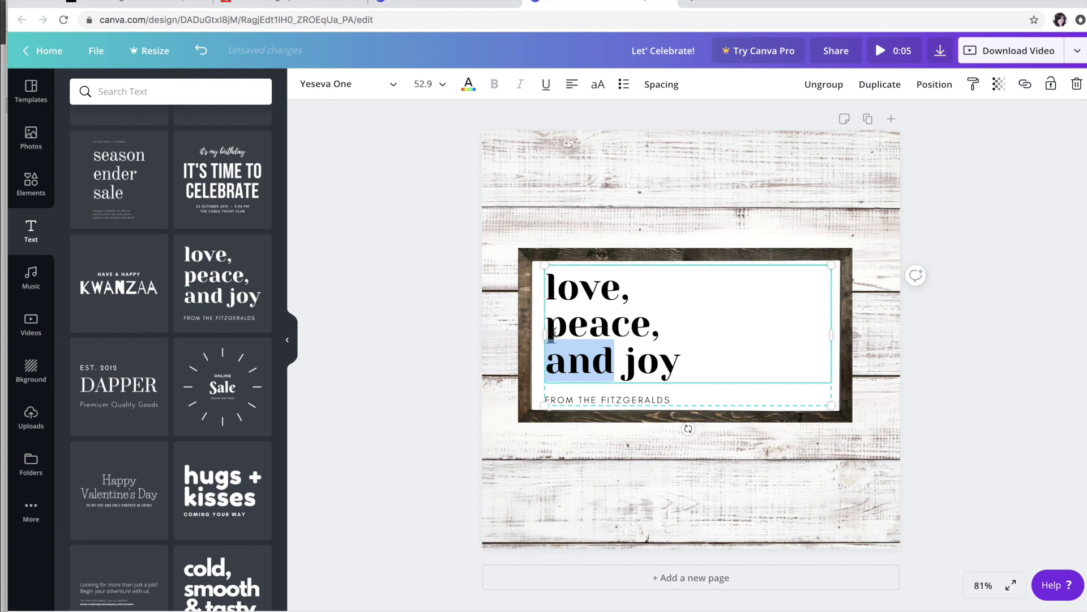
pyautogui.click(550, 329)
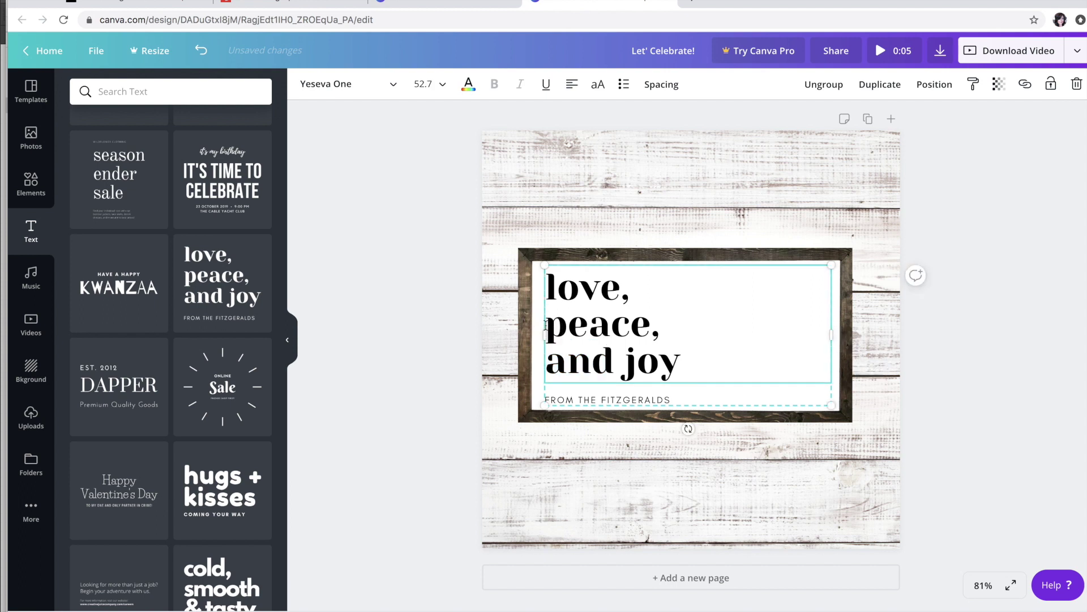
pyautogui.press('BackSpace')
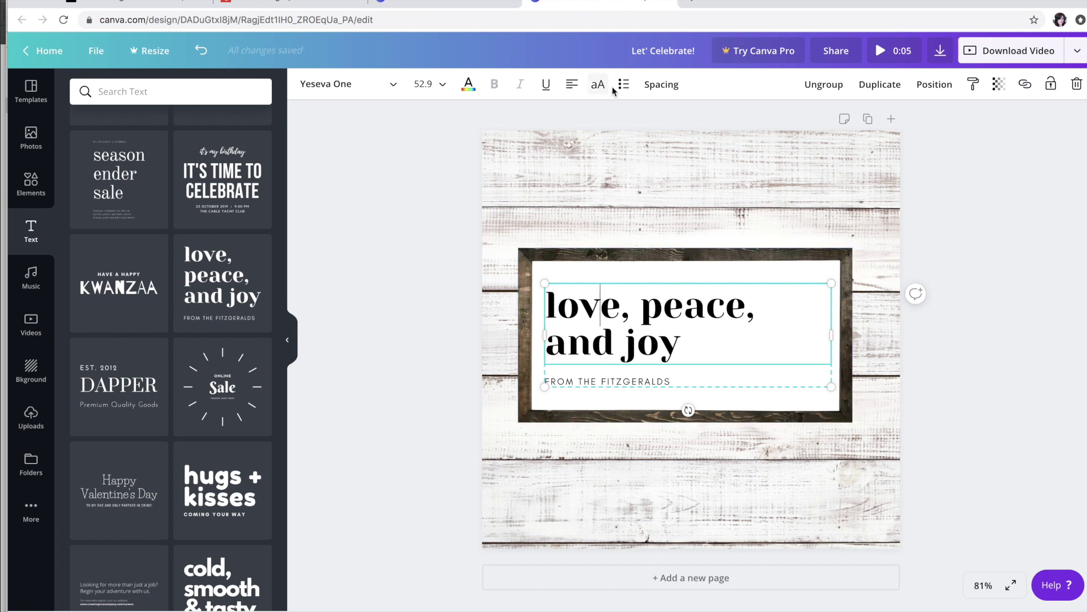
# - Centre-align both heading lines and the FROM THE FITZGERALDS subtitle, and nudge the group to centre
pyautogui.click(572, 85)
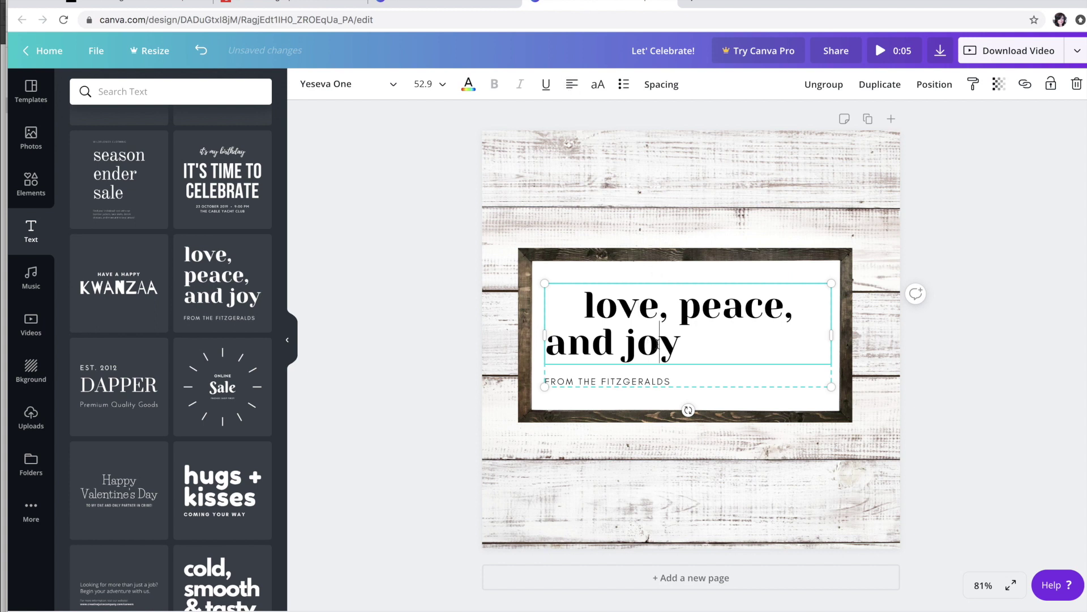
pyautogui.click(571, 86)
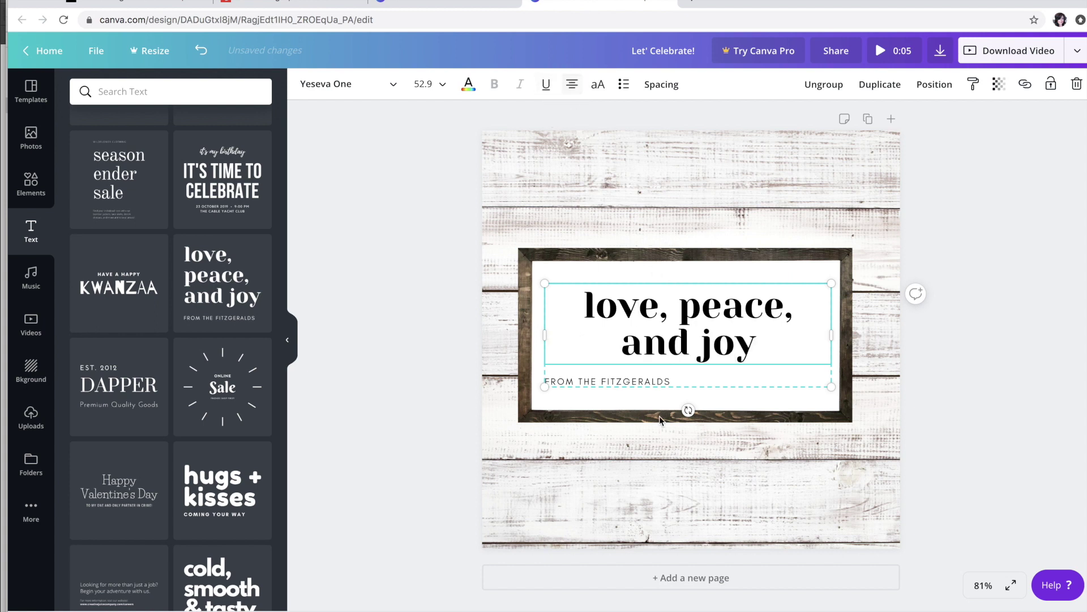
pyautogui.click(644, 384)
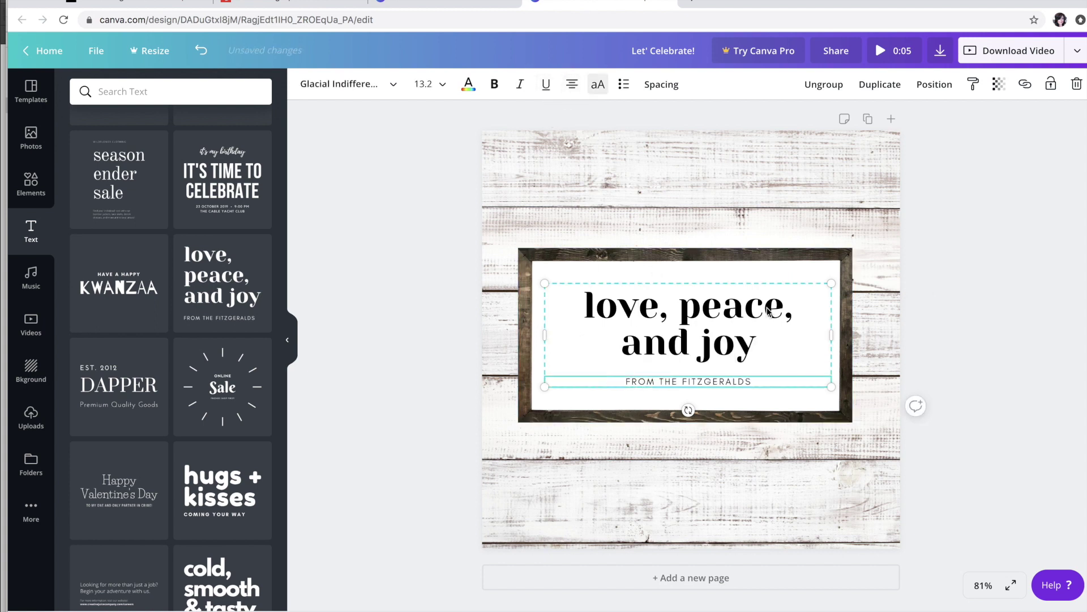
pyautogui.click(927, 304)
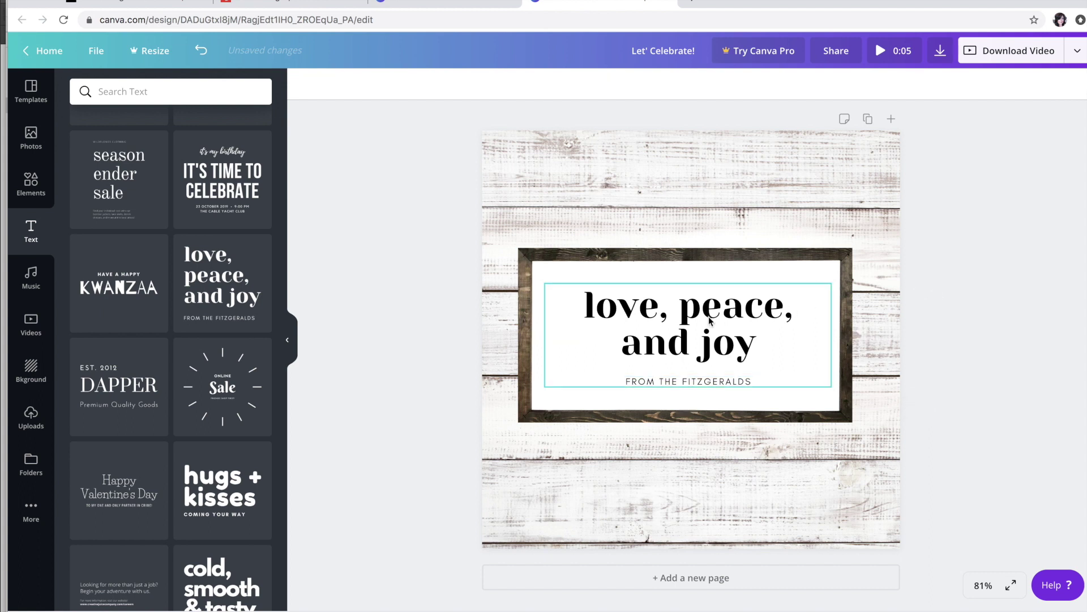
pyautogui.moveTo(710, 320); pyautogui.dragTo(707, 324)
pyautogui.click(976, 345)
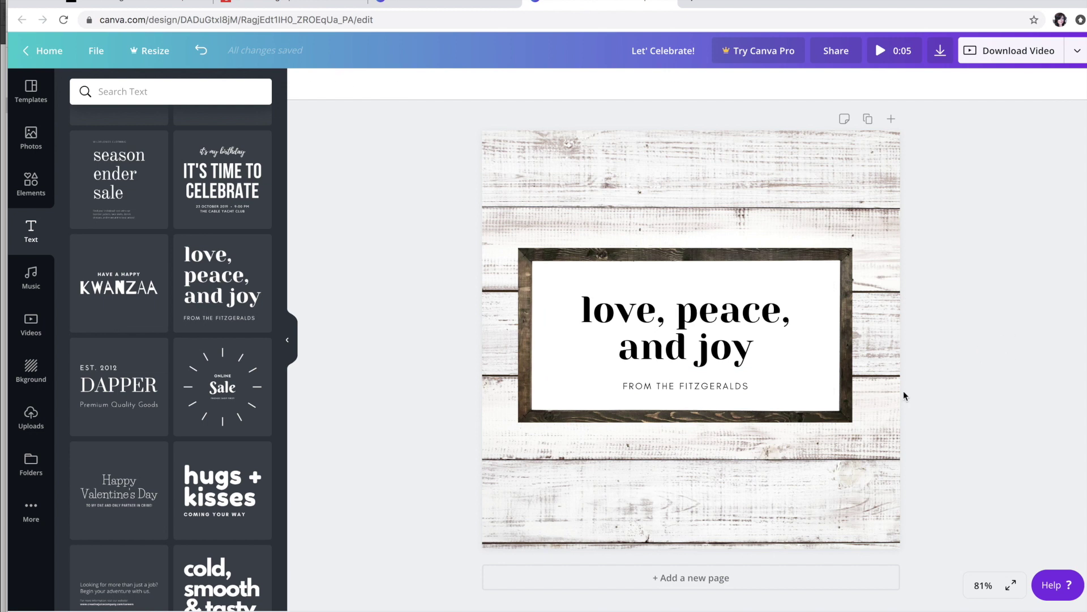
# - Open the Download panel and expand its File type list
pyautogui.scroll(-10, 226, 453)
pyautogui.click(1011, 50)
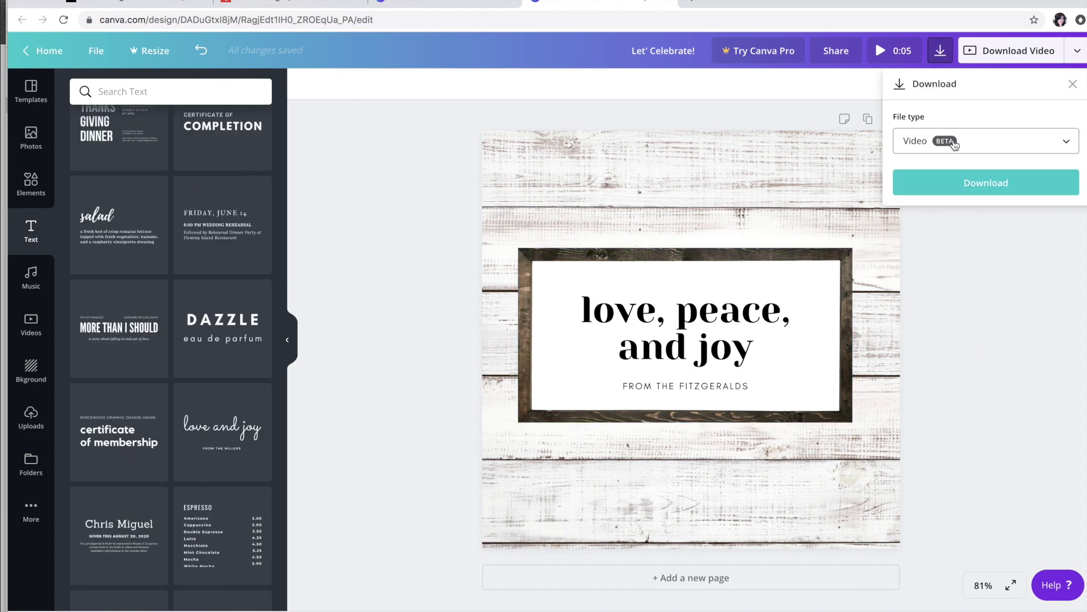
pyautogui.click(991, 142)
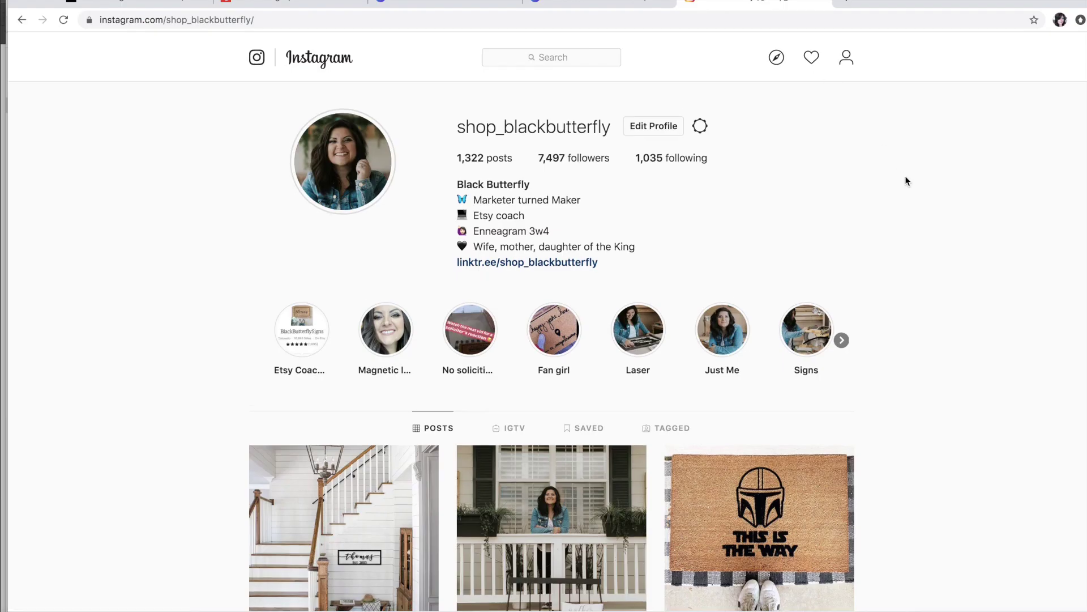
pyautogui.scroll(-3, 905, 177)
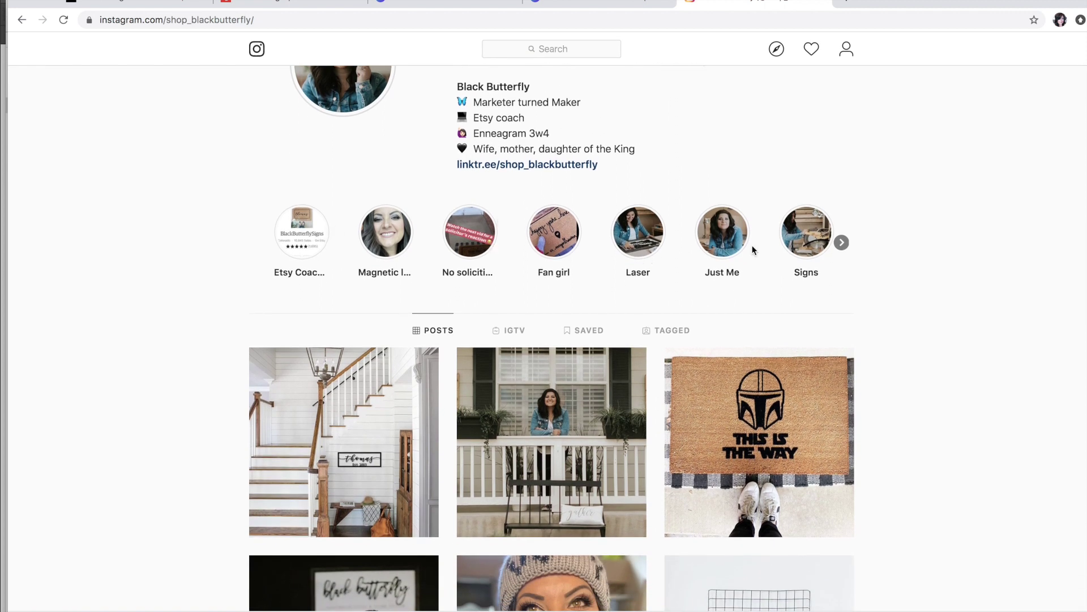
pyautogui.scroll(-7, 923, 288)
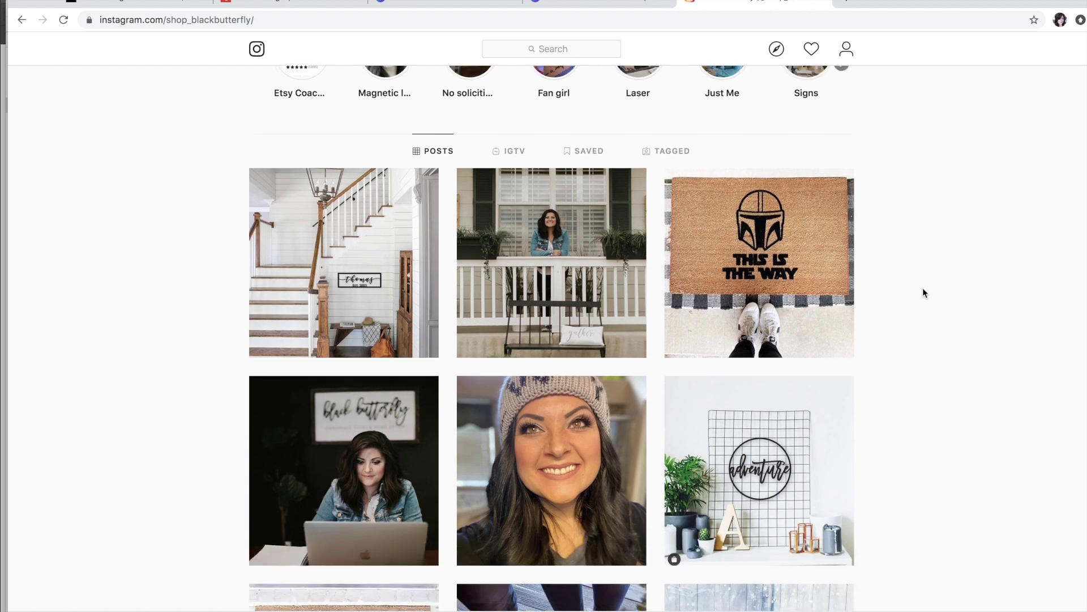
pyautogui.scroll(-7, 923, 289)
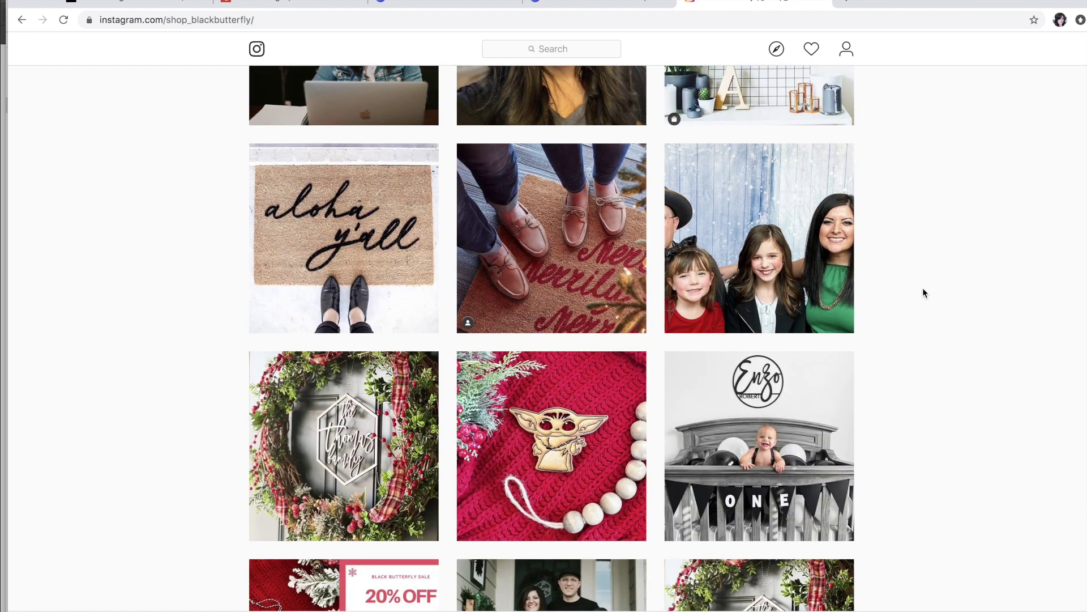
pyautogui.scroll(-3, 923, 288)
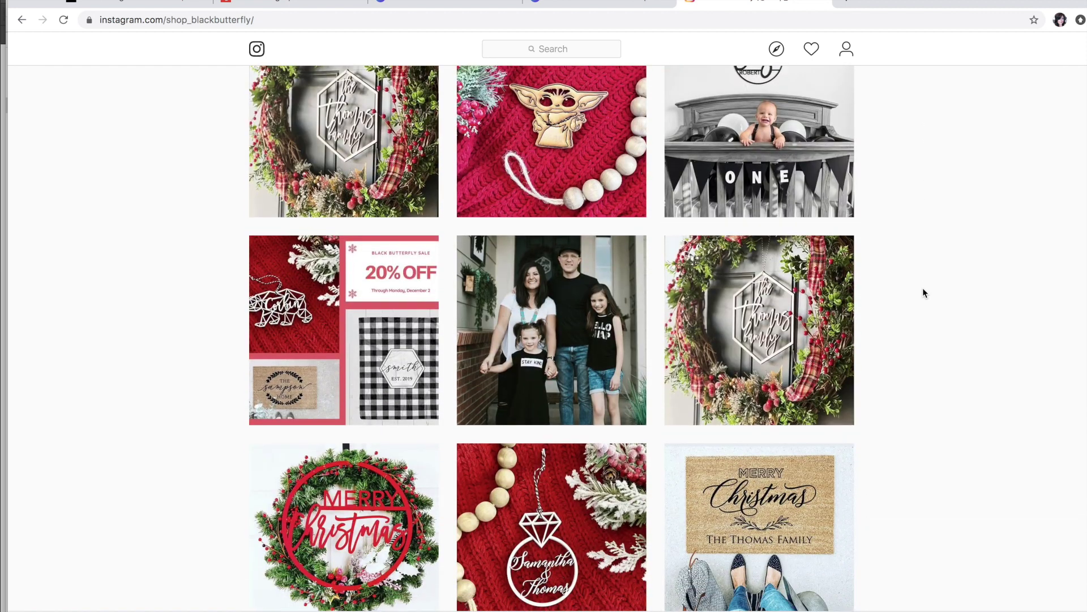
pyautogui.scroll(16, 922, 293)
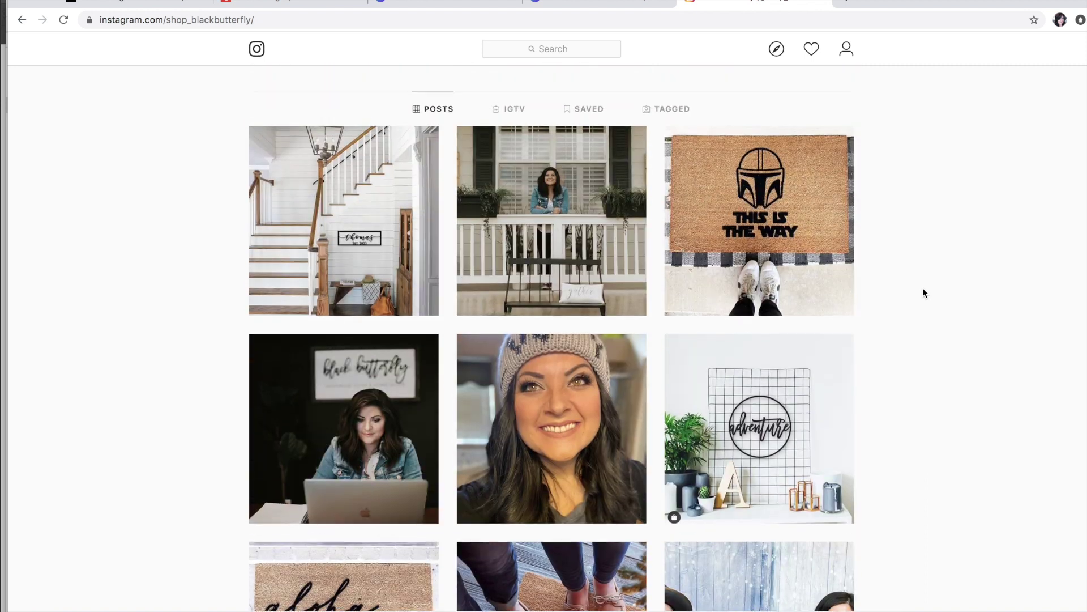
pyautogui.scroll(5, 922, 288)
# - Switch to the blackbutterfly.shop site and scroll its 'Make money on Etsy' page to 'Earn more than you thought possible'
pyautogui.click(906, 3)
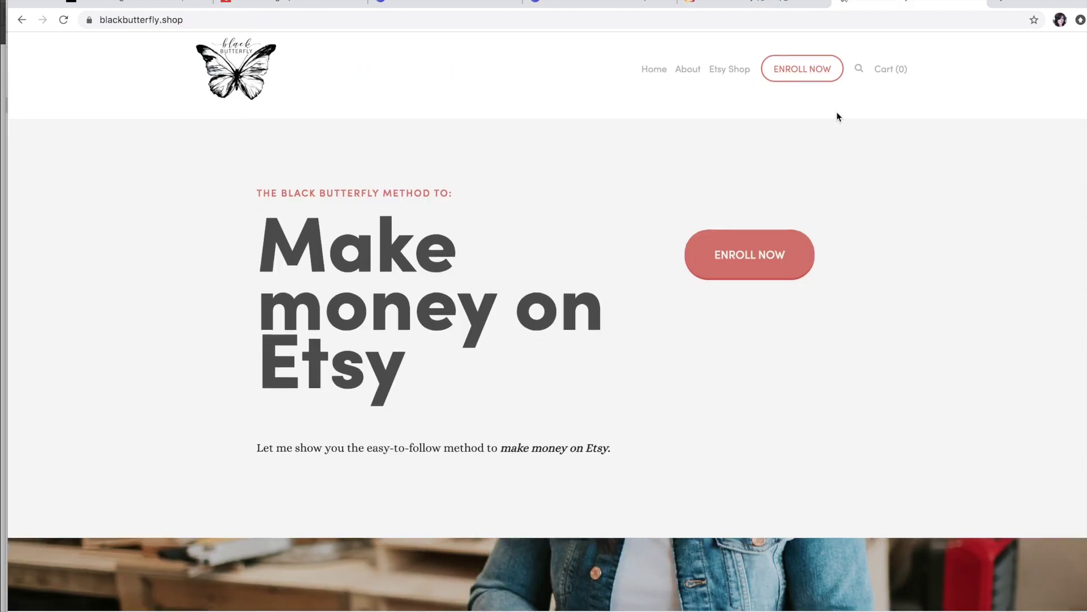
pyautogui.scroll(-1, 837, 111)
pyautogui.scroll(-4, 837, 113)
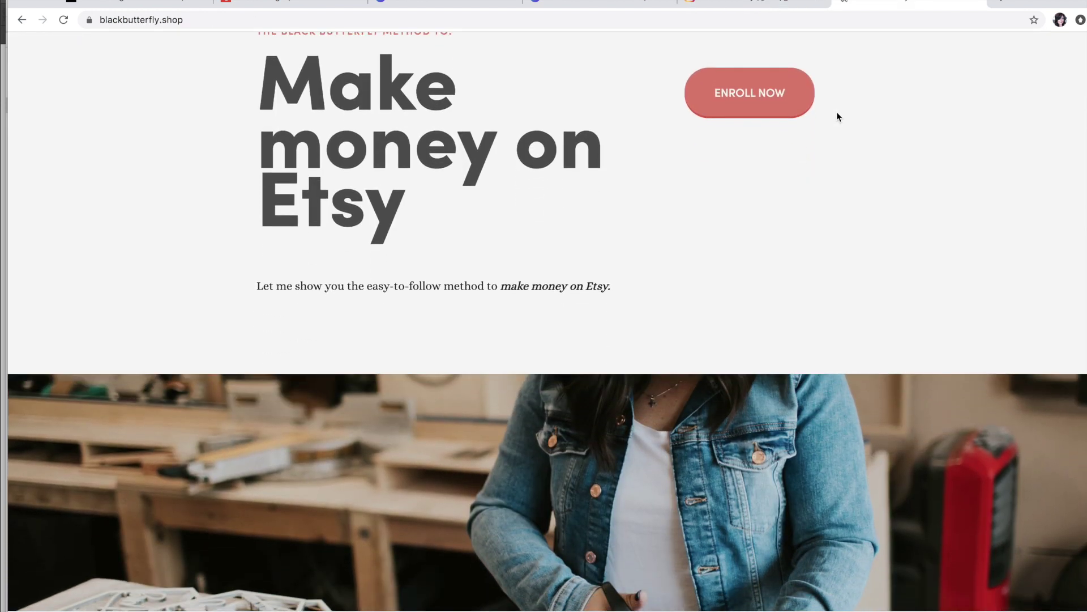
pyautogui.scroll(-4, 837, 115)
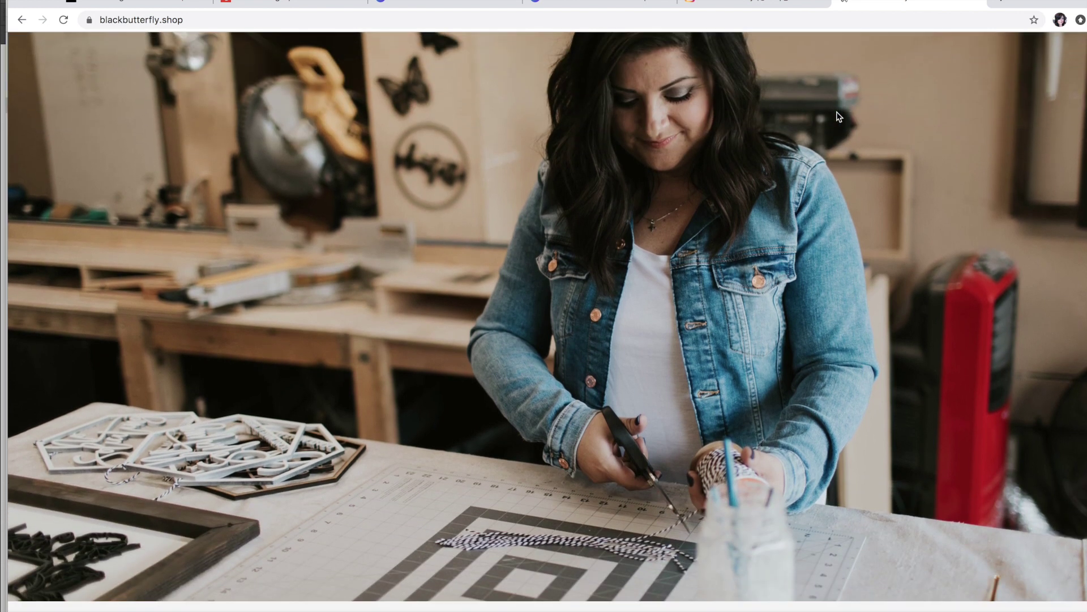
pyautogui.scroll(-7, 837, 111)
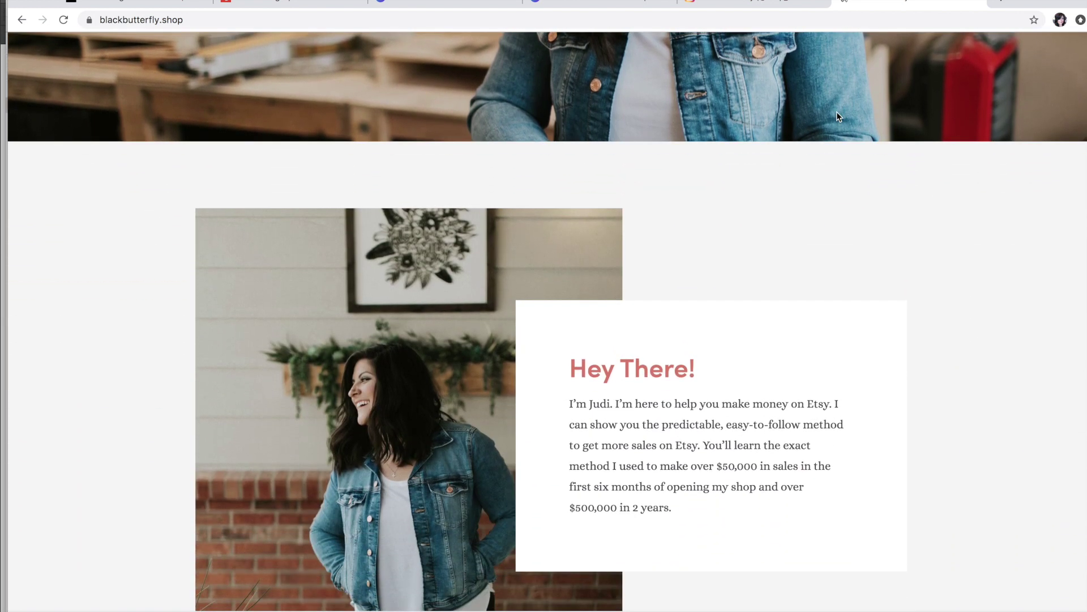
pyautogui.scroll(-8, 928, 141)
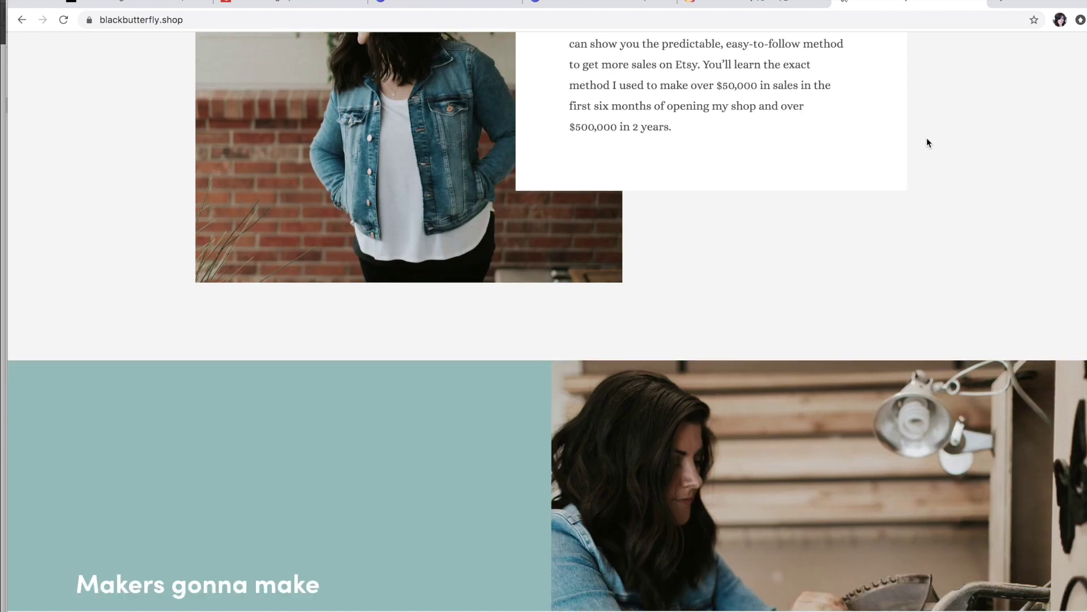
pyautogui.scroll(-5, 927, 142)
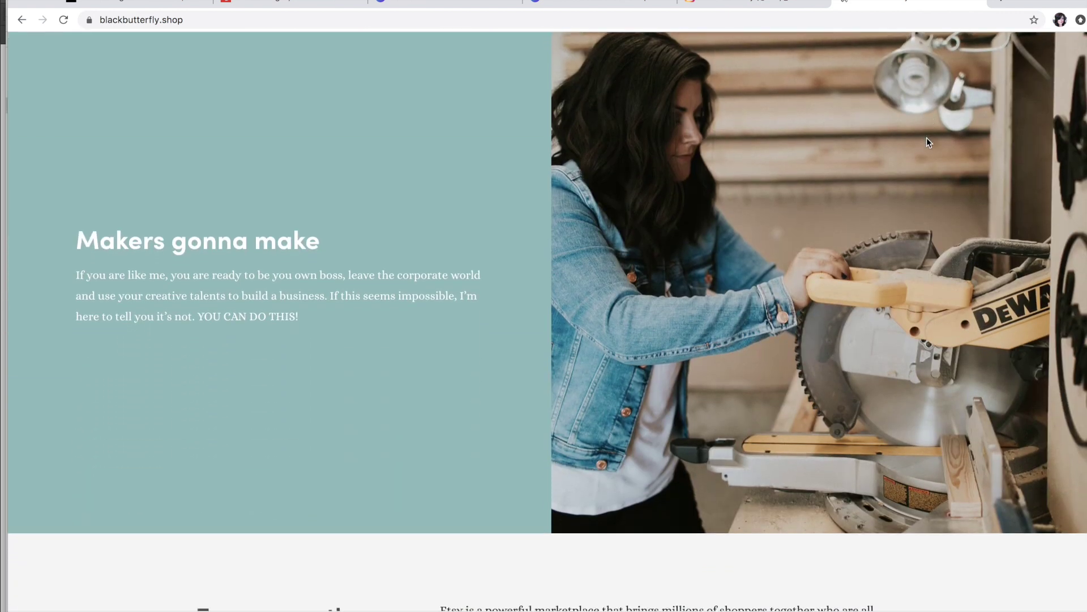
pyautogui.scroll(-10, 928, 142)
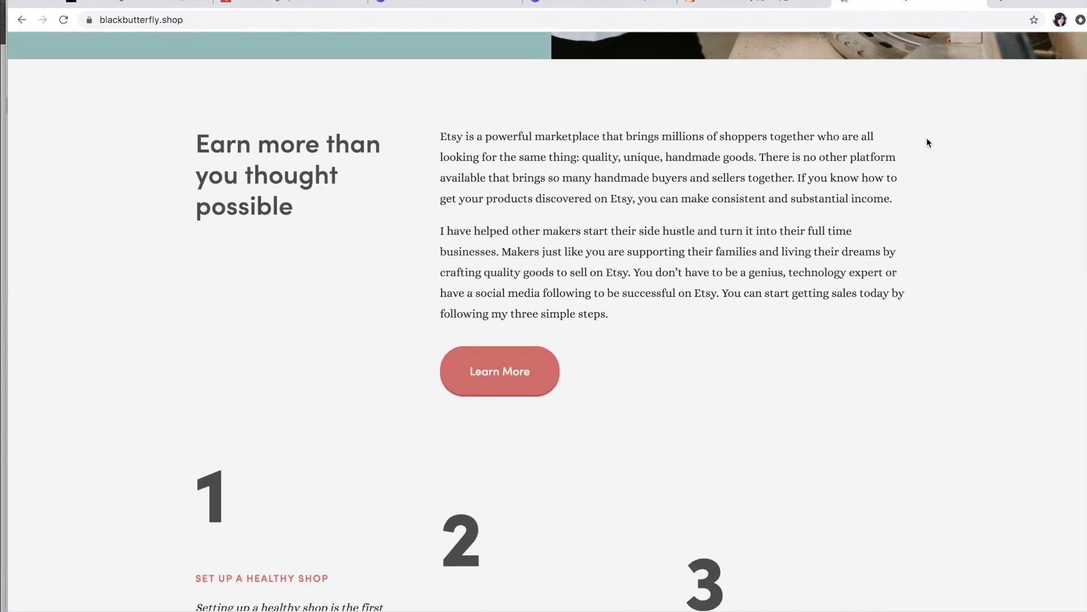